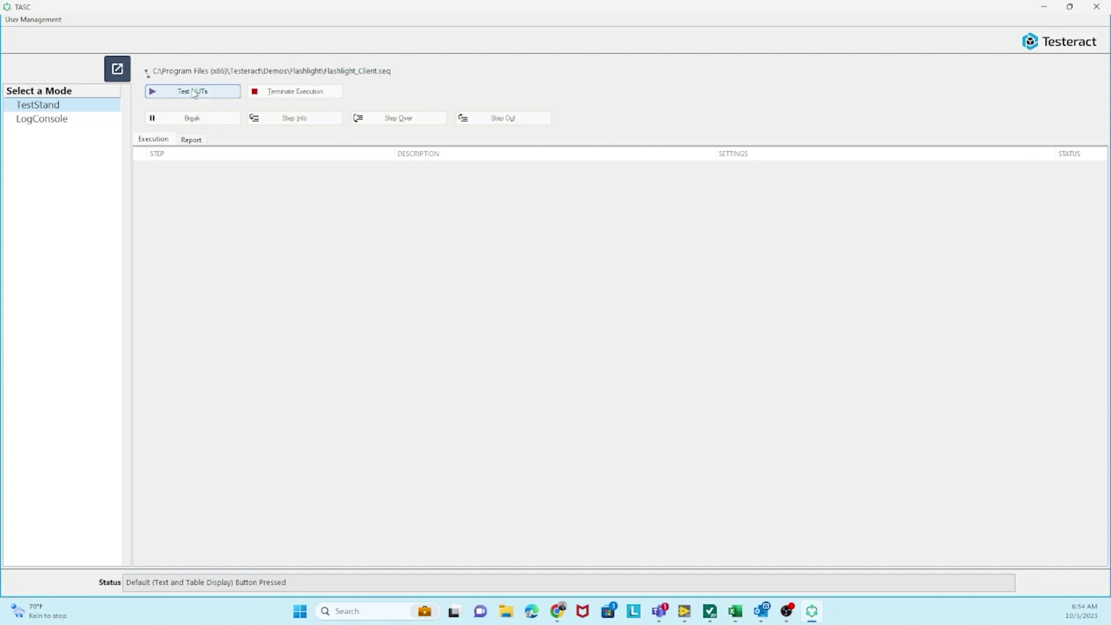
Run the flashlight test on the OldTimey and the MS18 units, and end the test session
click(194, 93)
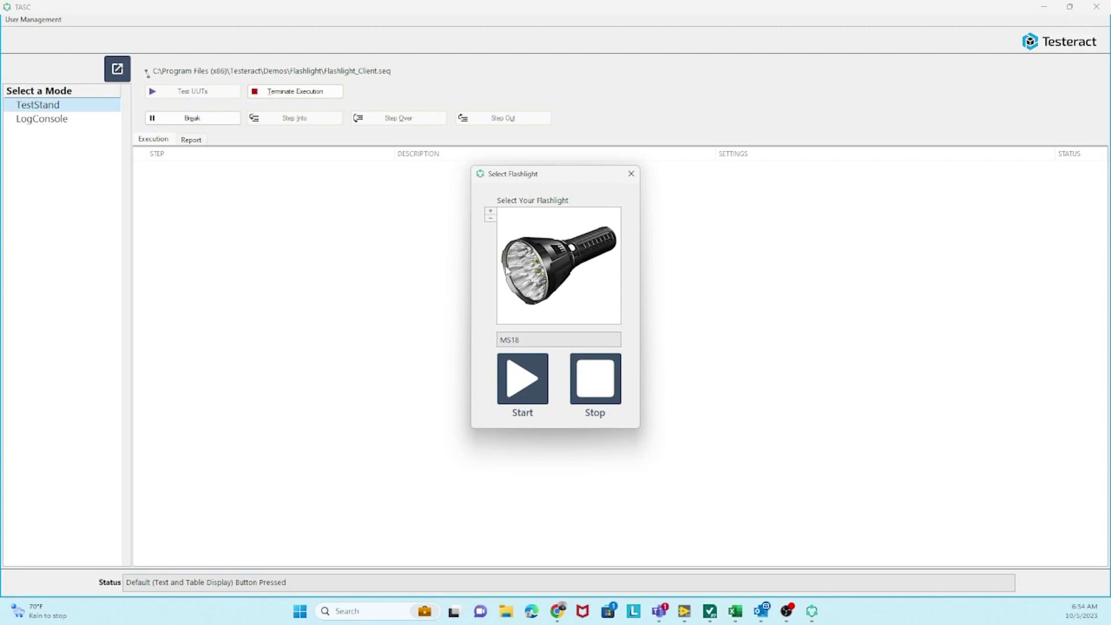
click(491, 220)
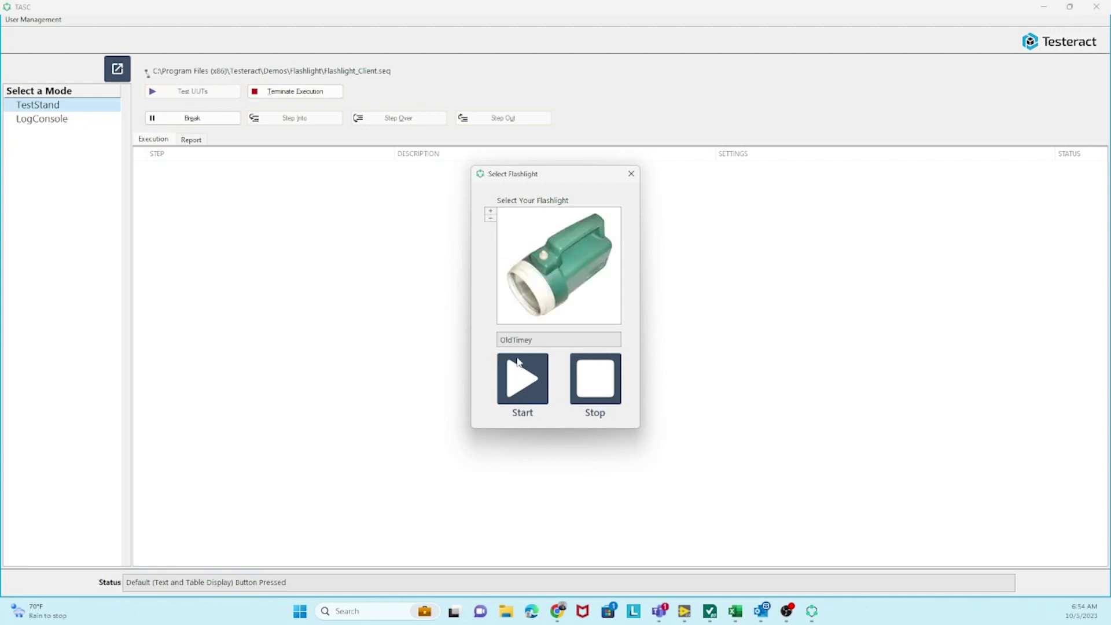
click(524, 381)
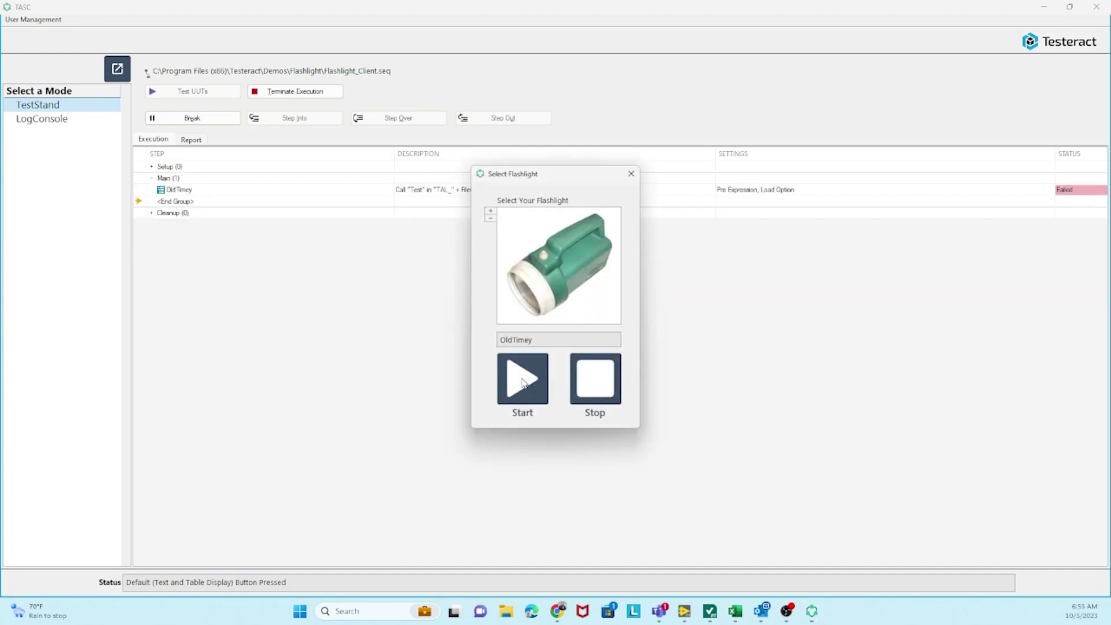
click(491, 217)
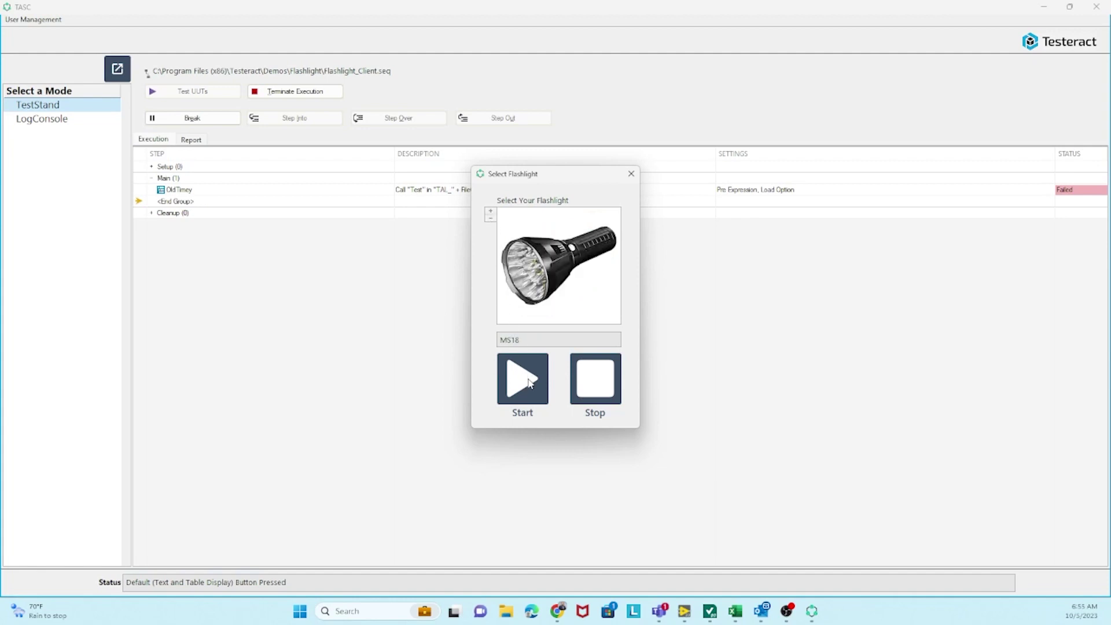
click(529, 383)
click(599, 395)
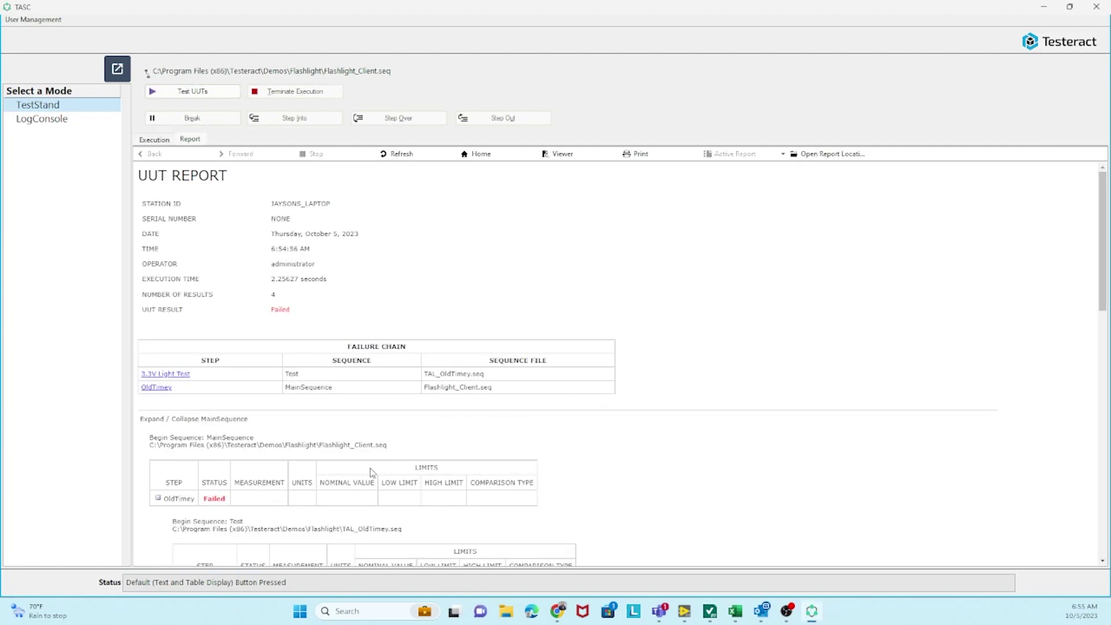
Examine the OldTimey and MS18 test results in the UUT report
drag(1104, 231, 1104, 304)
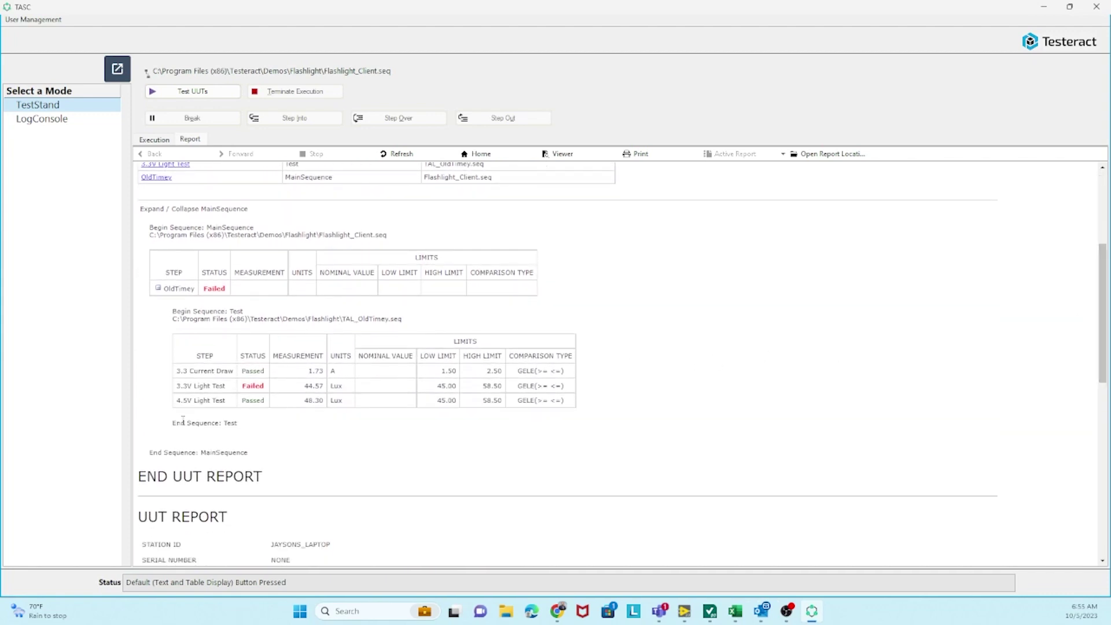
drag(177, 401, 230, 405)
drag(1106, 268, 1108, 455)
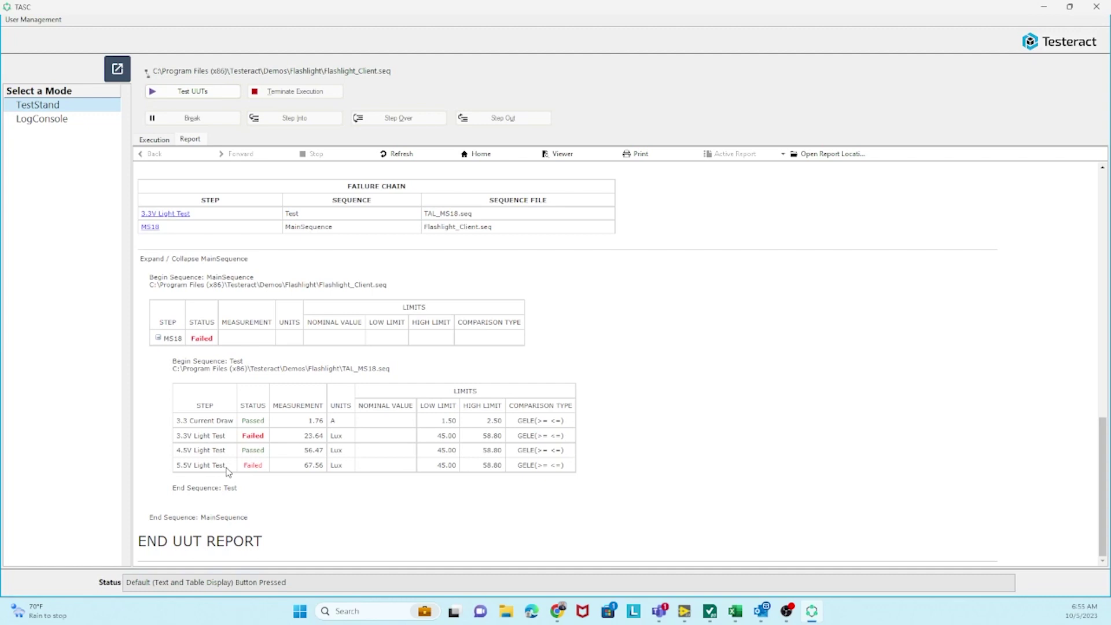
Switch the logged-in user to Admin with the password left blank
click(38, 23)
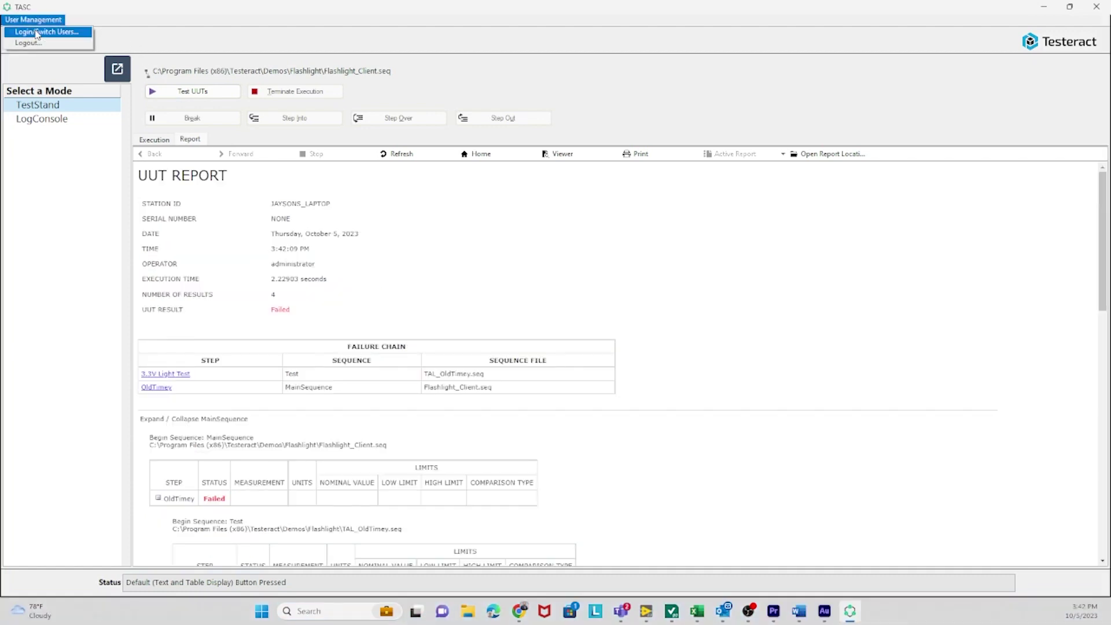
click(35, 33)
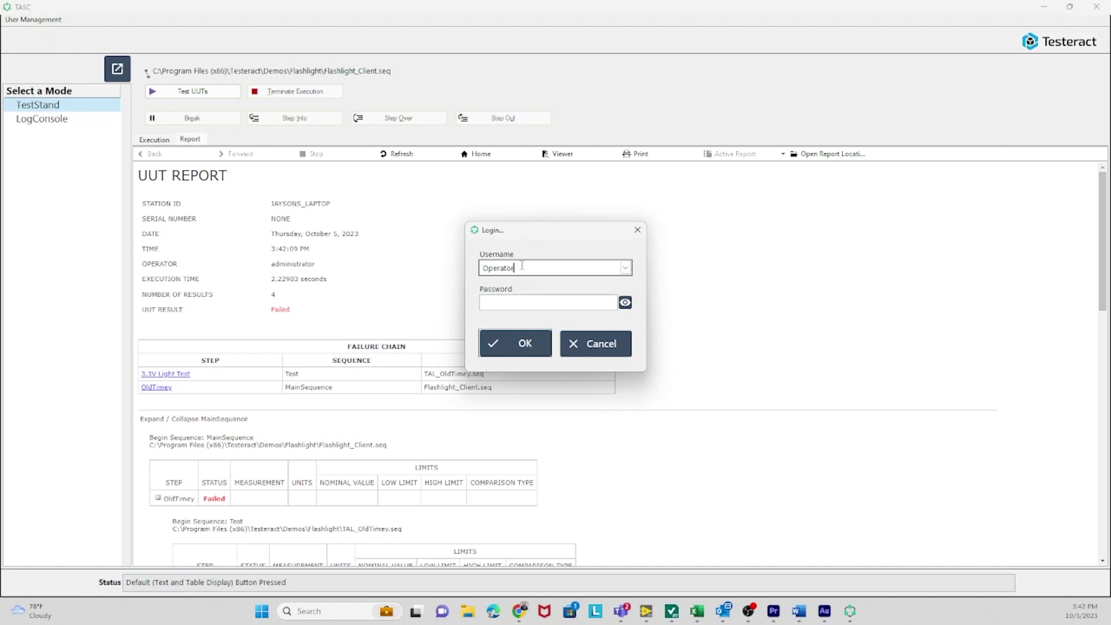
click(625, 268)
click(558, 296)
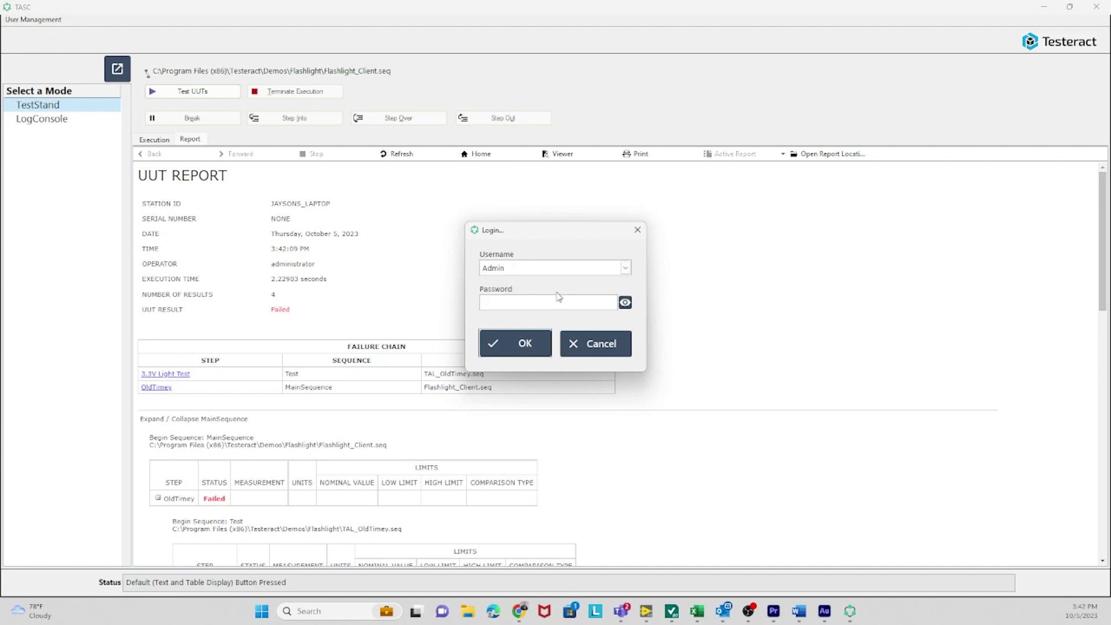
click(526, 346)
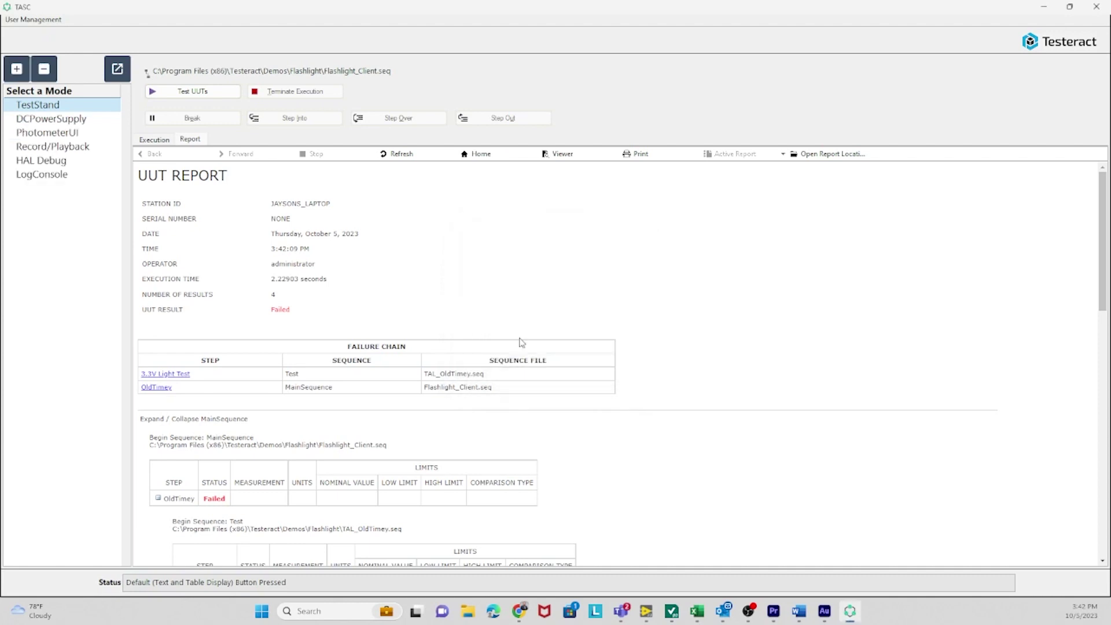
View the DCPowerSupply and PhotometerUI modes
click(51, 121)
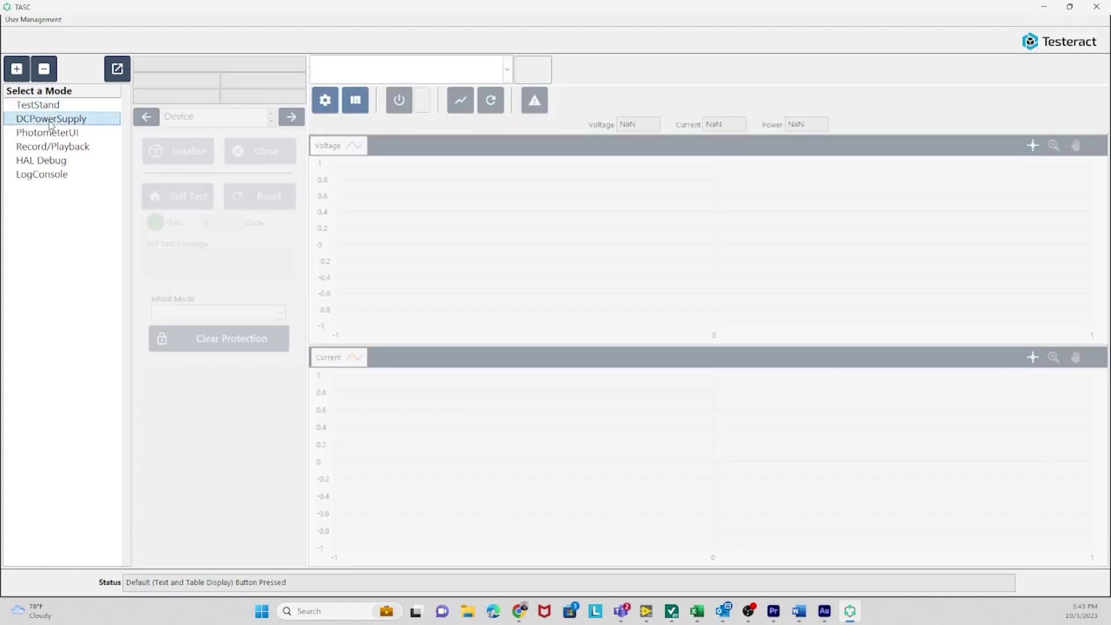
click(52, 134)
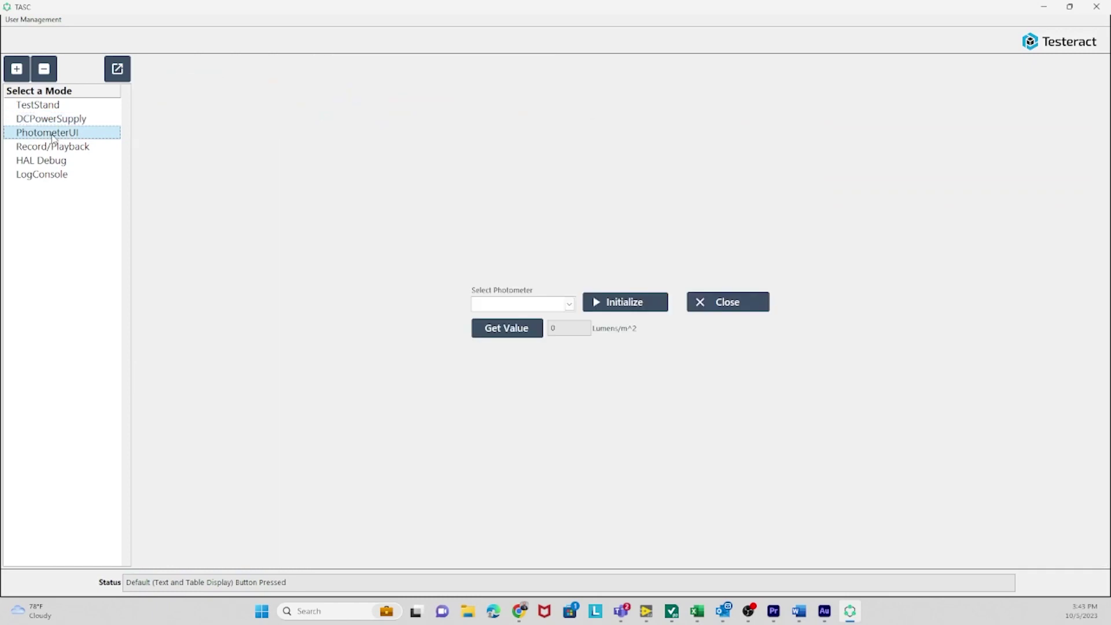
Clear all entries from the log console and confirm the clearing
click(47, 178)
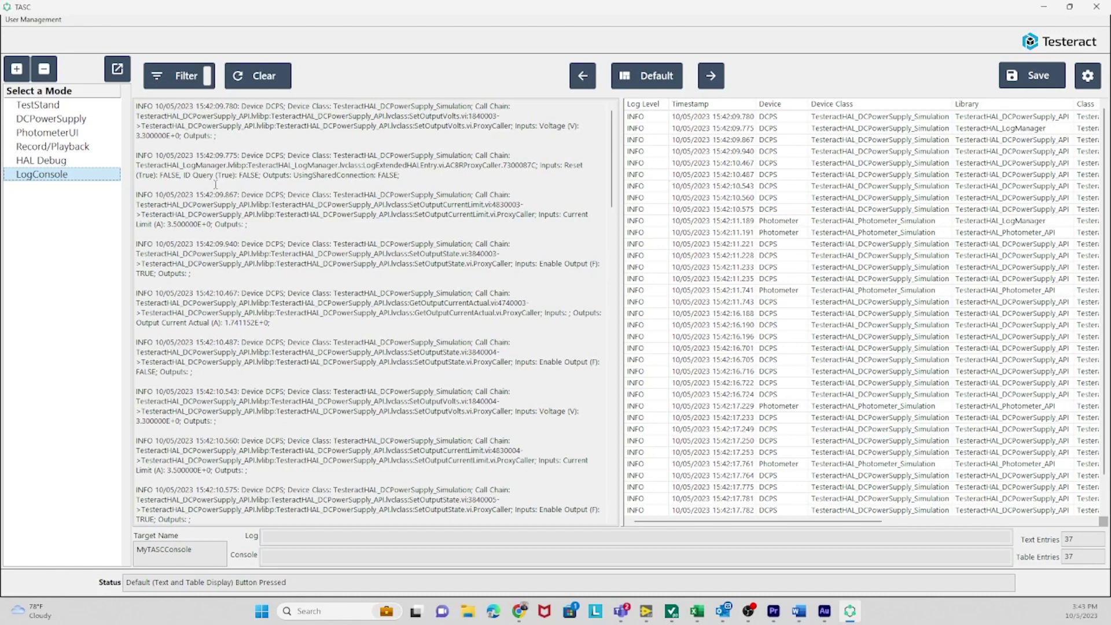
click(260, 75)
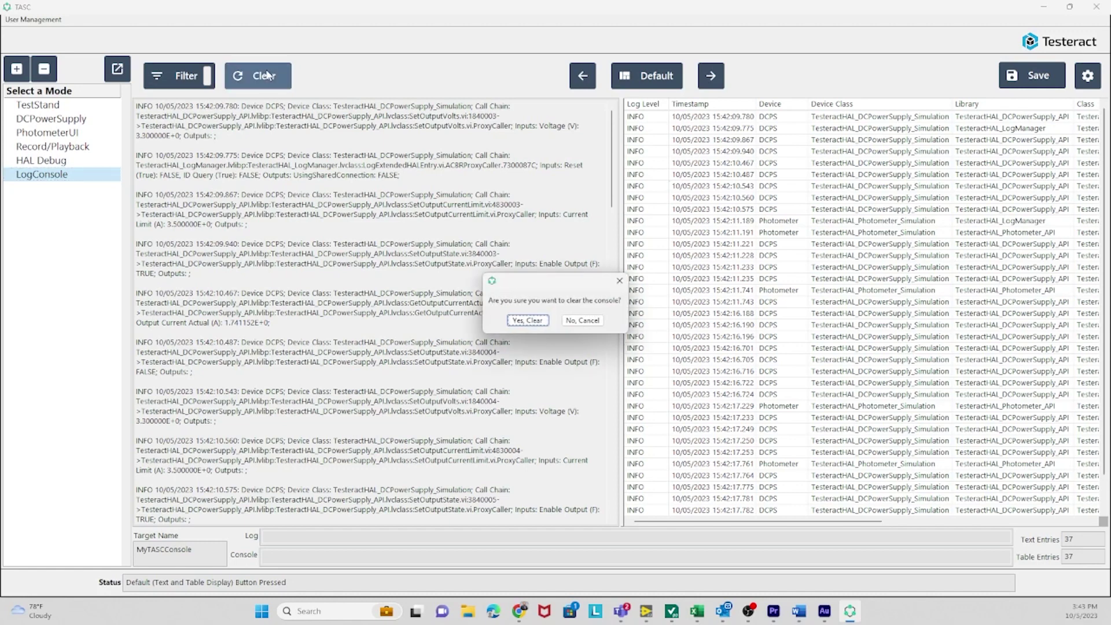
click(536, 321)
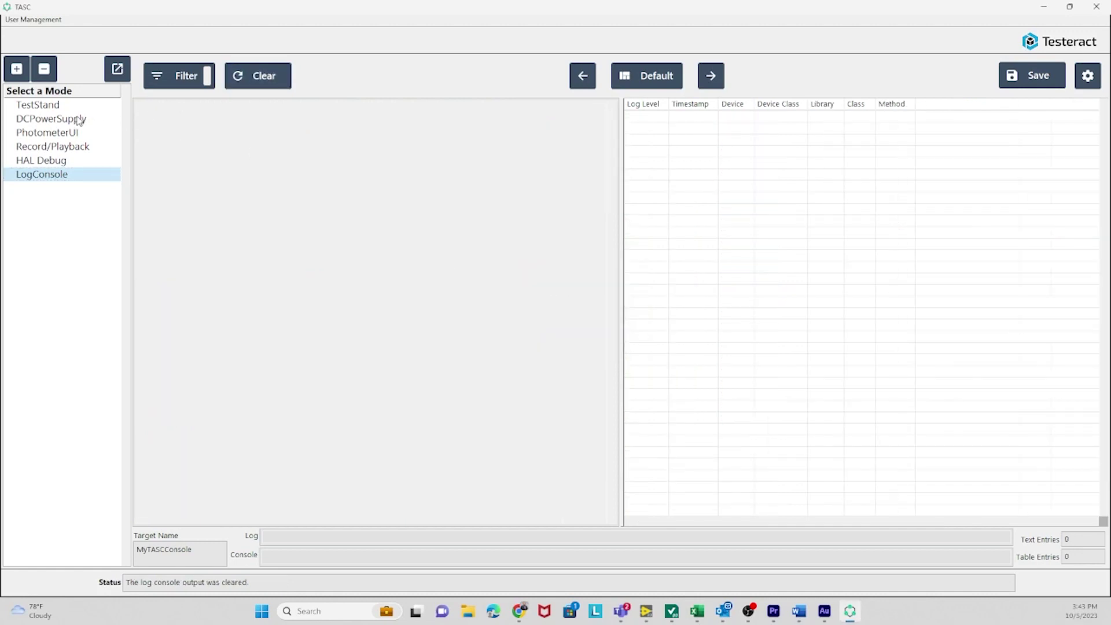
Create a new sequence in Record/Playback mode and start recording
click(44, 148)
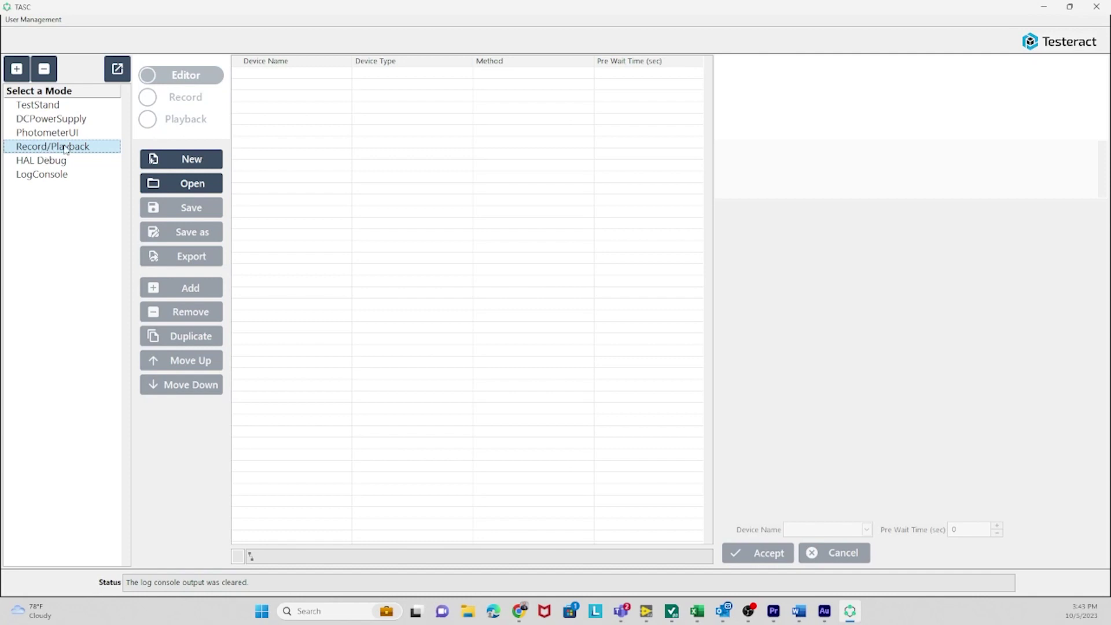
click(181, 161)
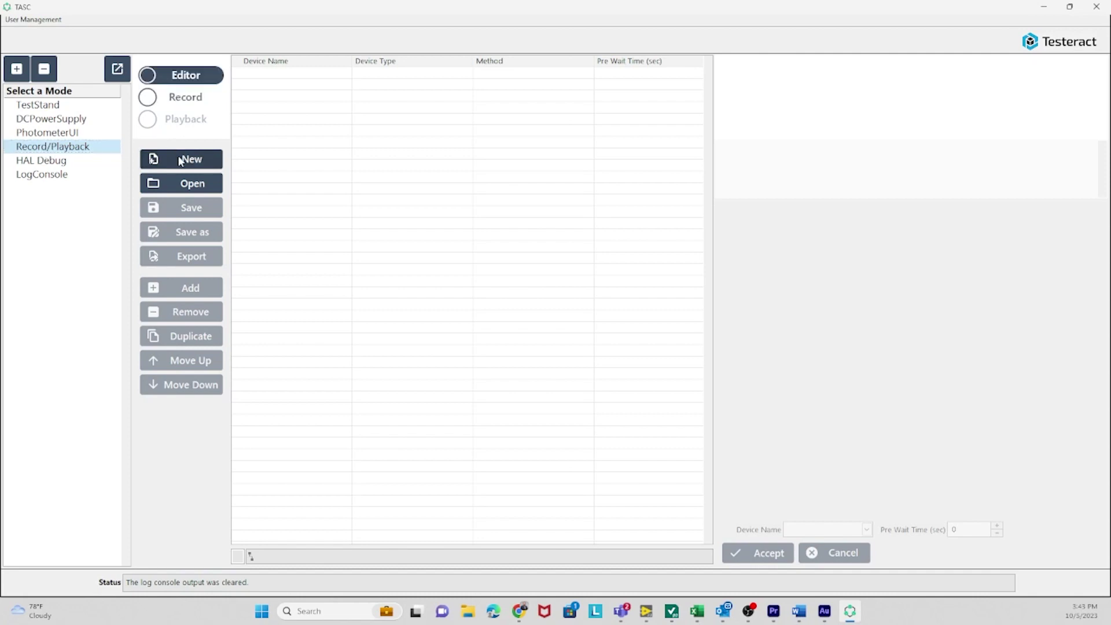
click(180, 97)
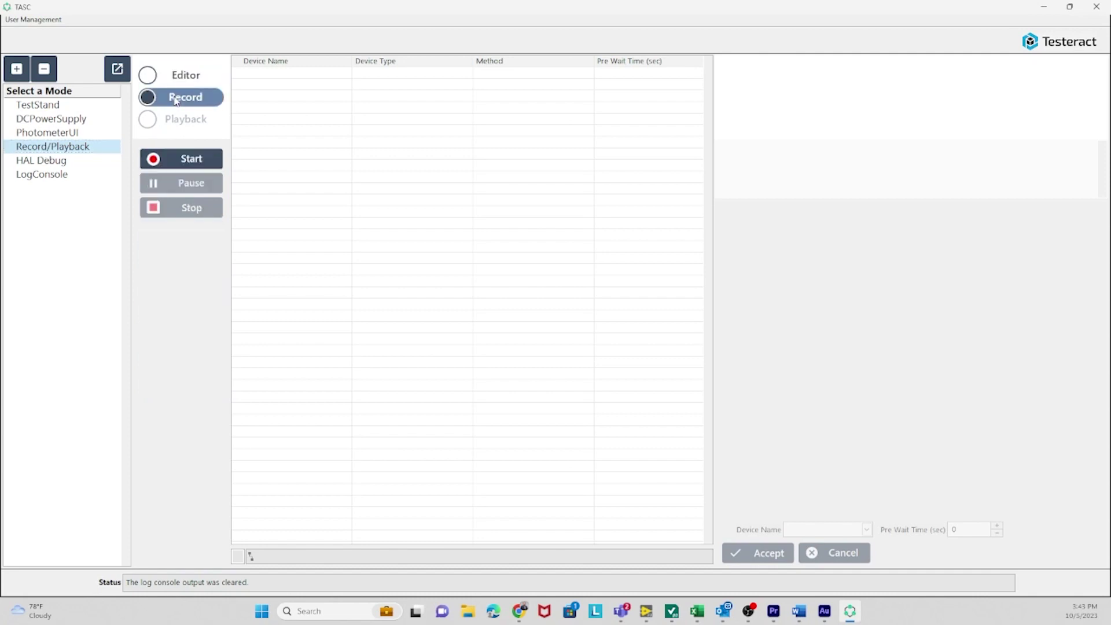
click(193, 159)
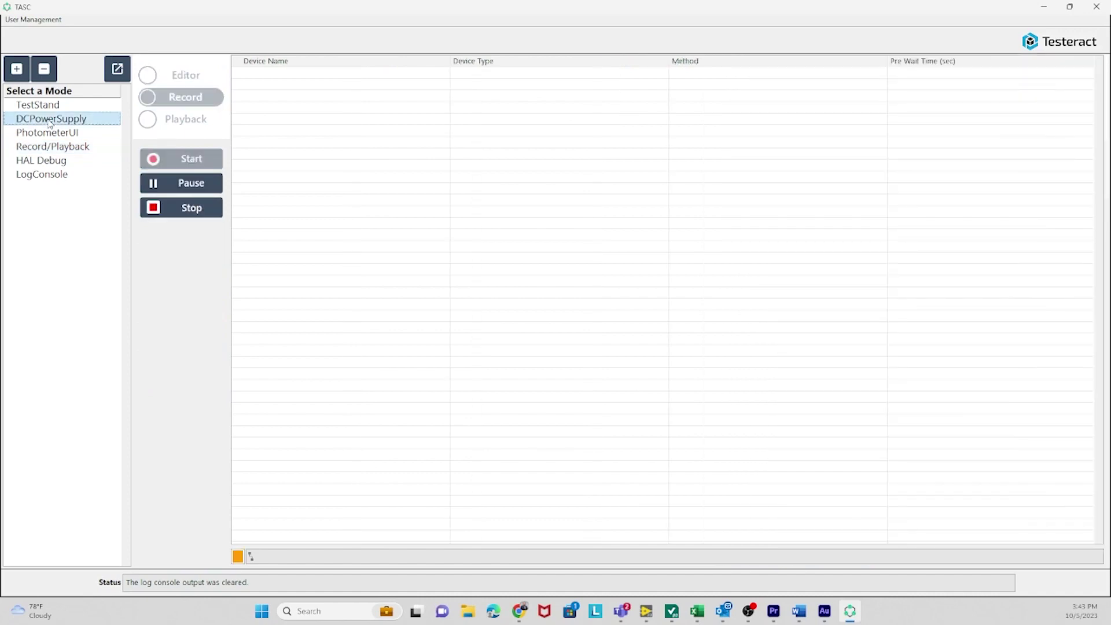
Select the DCPS device in DCPowerSupply mode and turn on its output
click(53, 118)
click(507, 70)
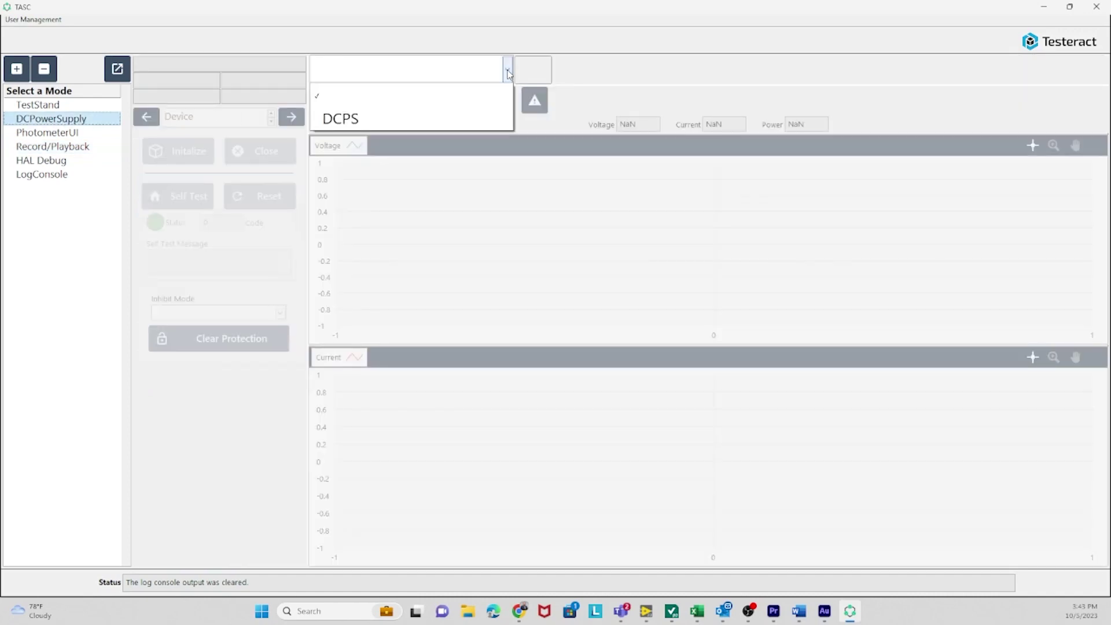
click(365, 120)
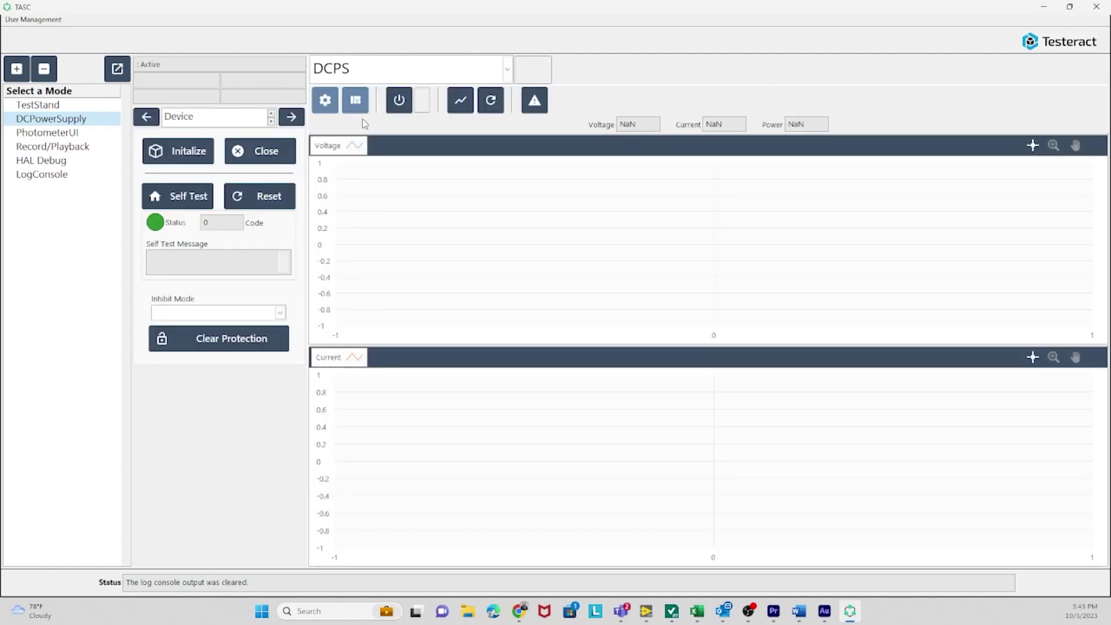
click(399, 101)
Set the DCPS output voltage to 3.5 V
click(289, 119)
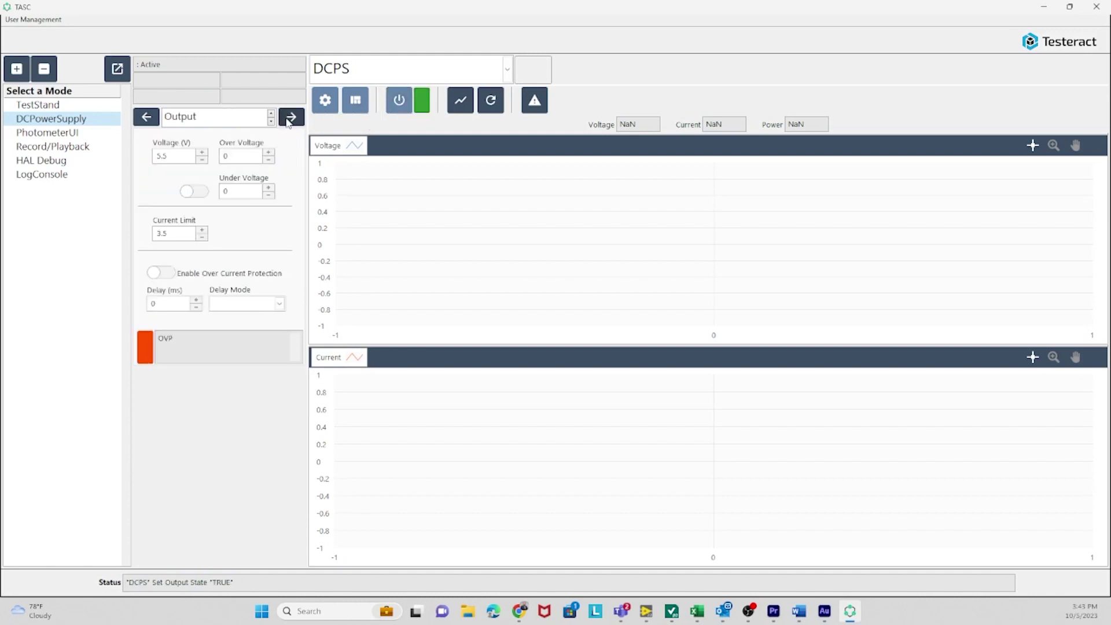
drag(173, 156, 122, 151)
text(3.5)
key(Return)
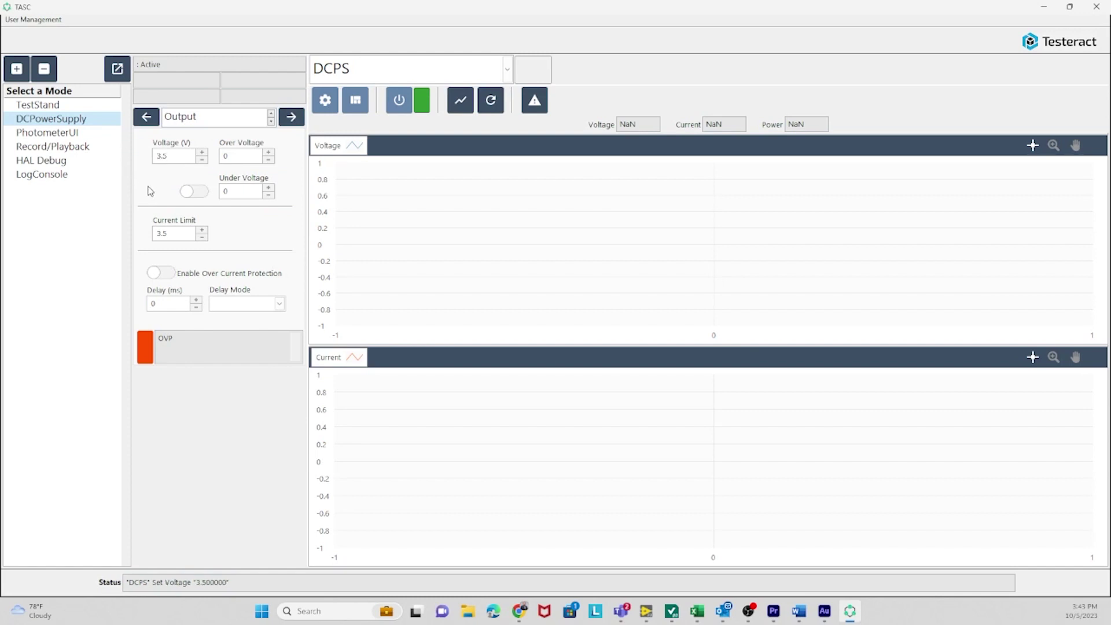
Select the Photometer device in PhotometerUI mode and take a light reading
click(52, 134)
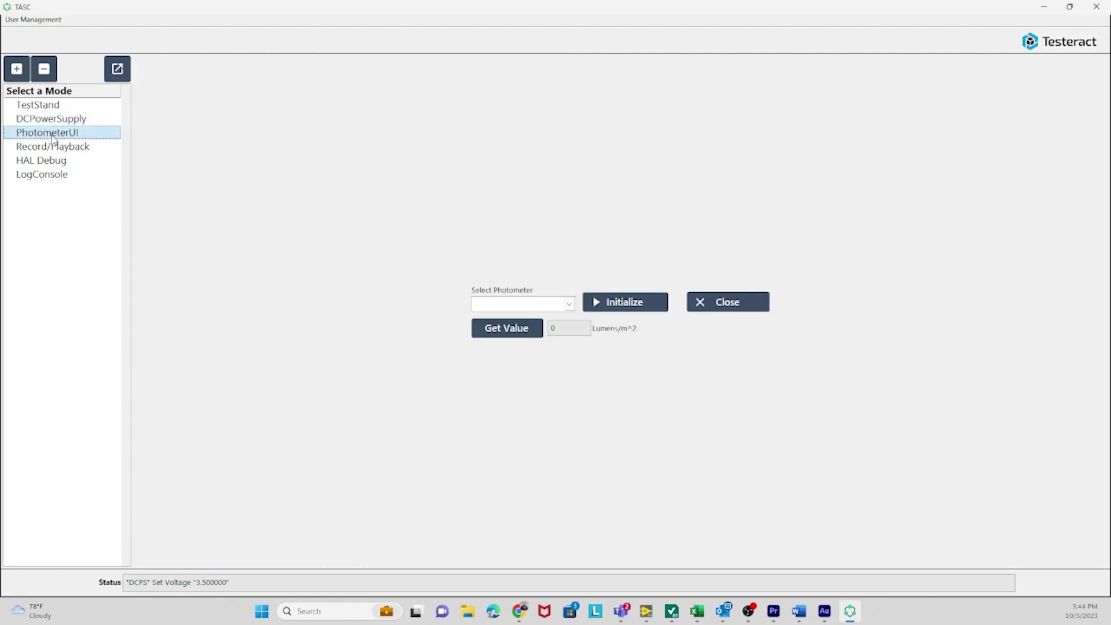
click(570, 305)
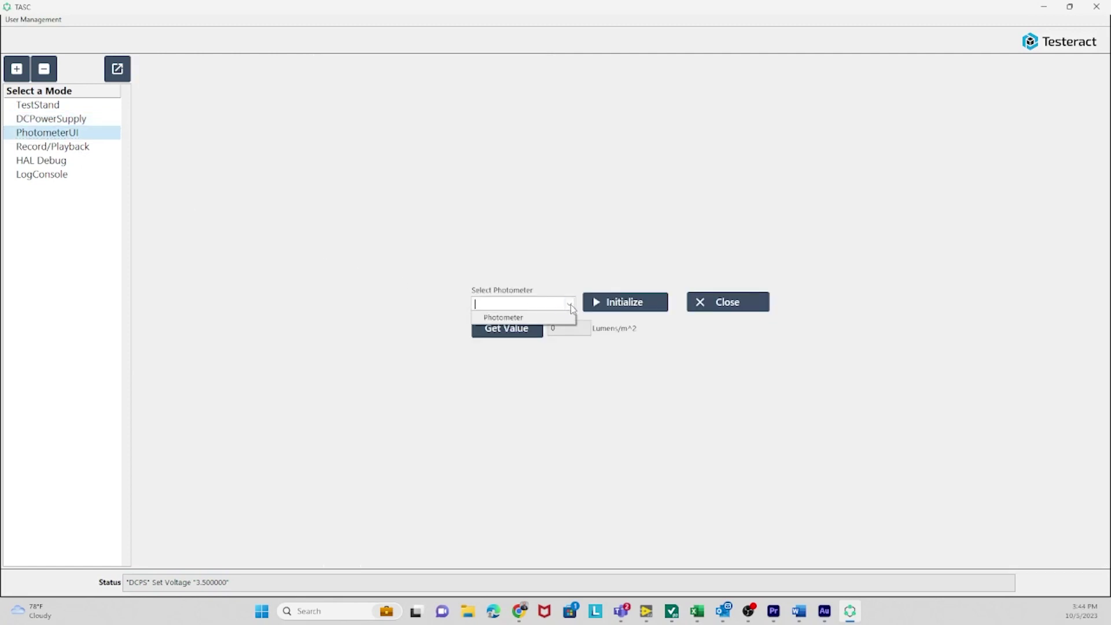
click(518, 319)
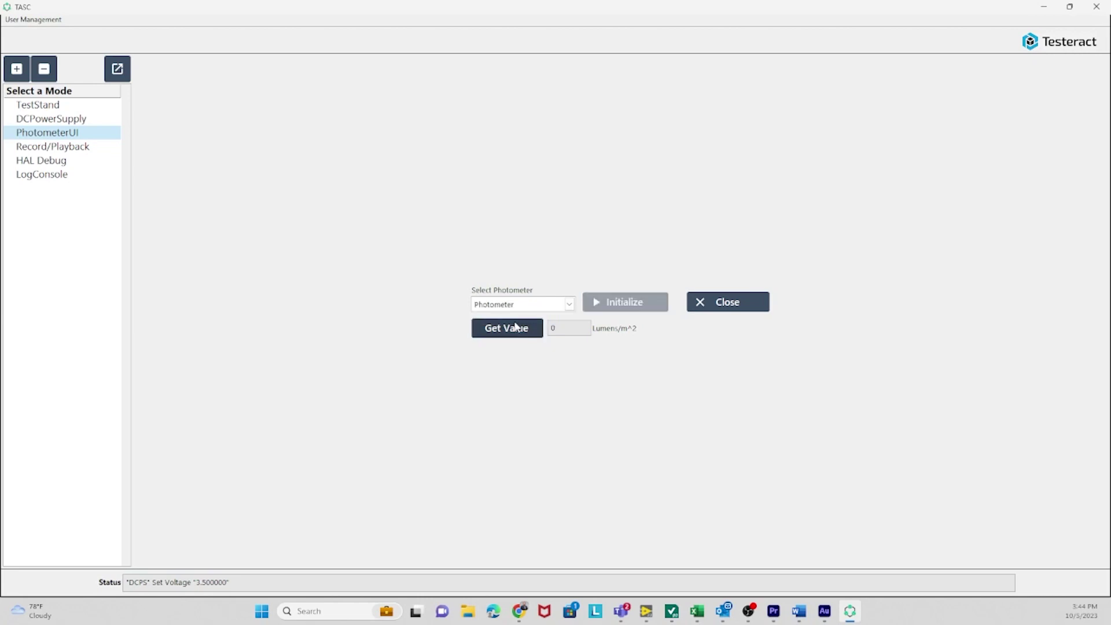
click(510, 330)
Return to the DCPS power supply and set its output voltage to 4.5 V
click(47, 120)
double_click(167, 156)
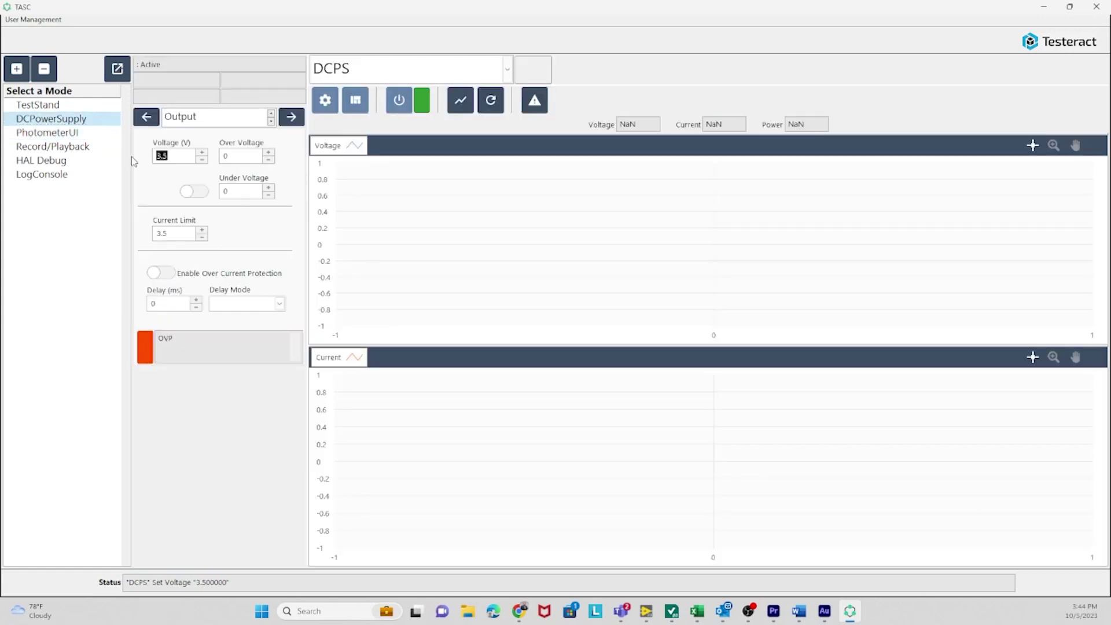
text(4.5)
Stop the recording in Record/Playback mode and inspect the recorded GetOutputState and GetOutputCondition calls
click(61, 149)
click(187, 213)
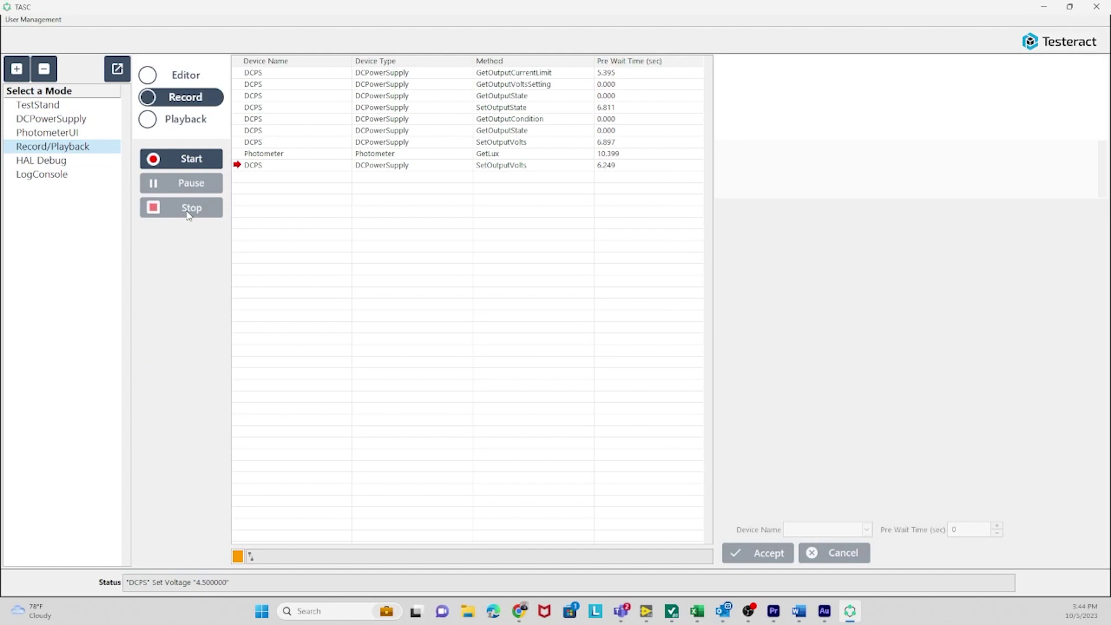
click(270, 96)
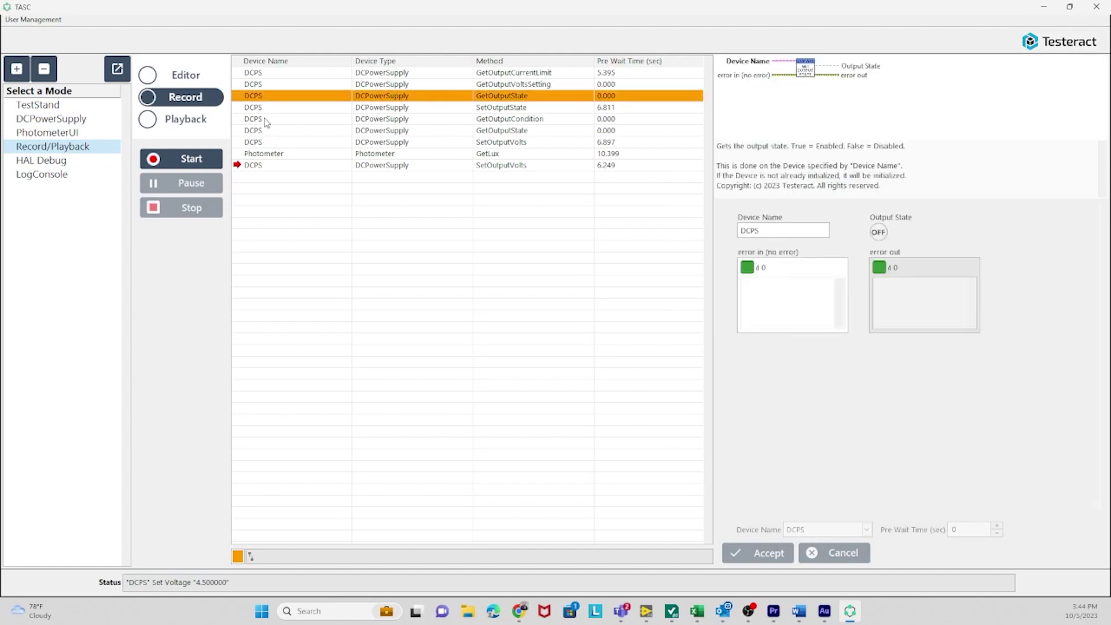
click(267, 120)
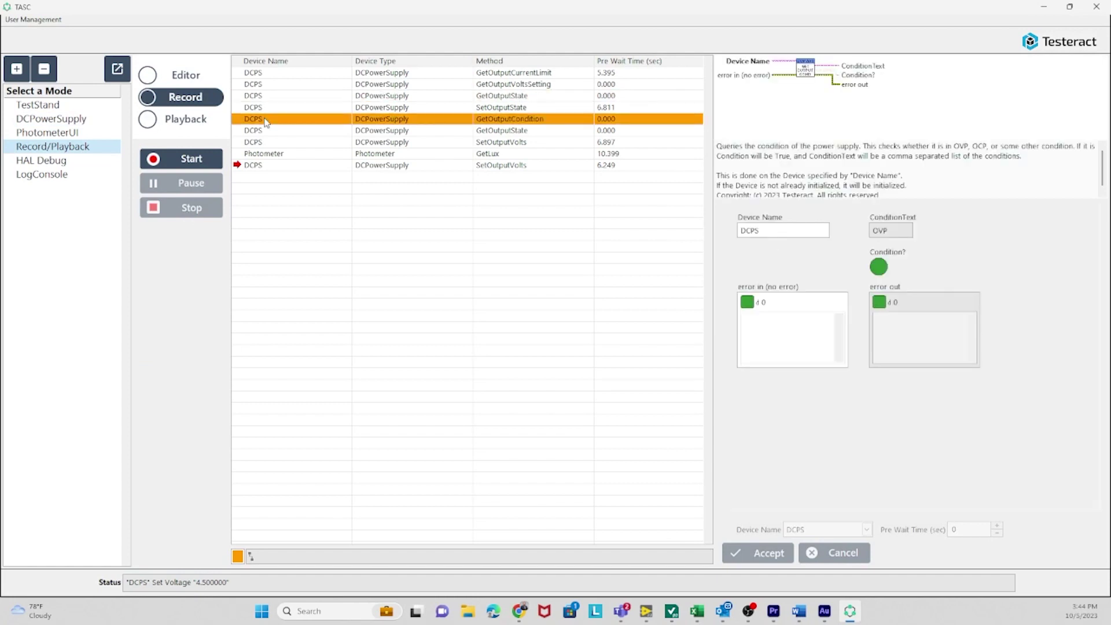
Duplicate the Photometer GetLux call in the editor and move the copy below the last SetOutputVolts call
click(272, 155)
click(159, 78)
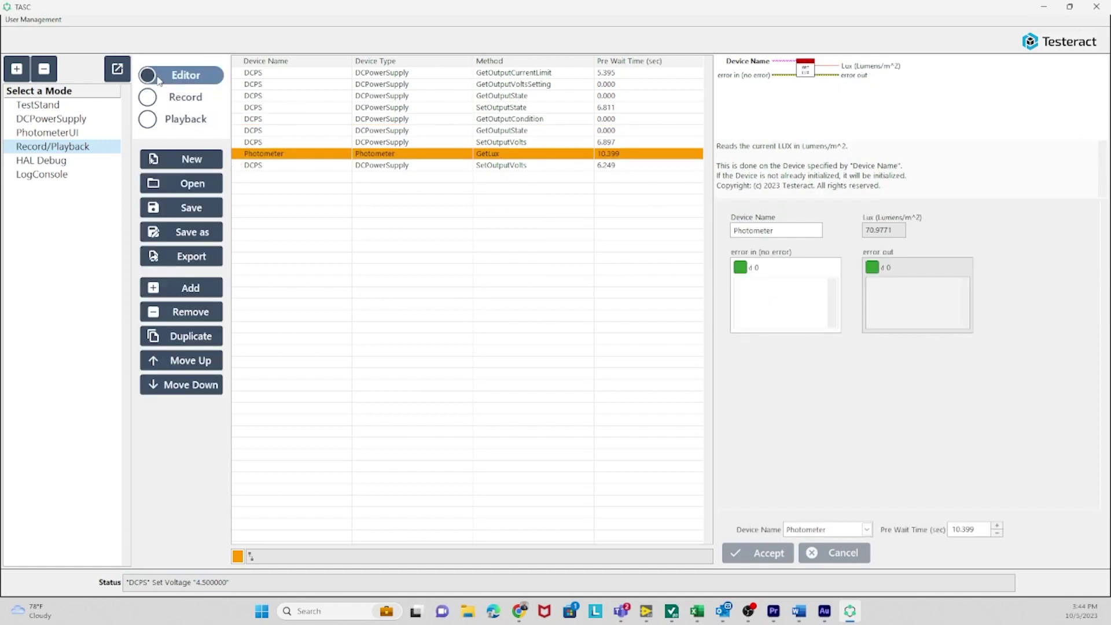
click(192, 338)
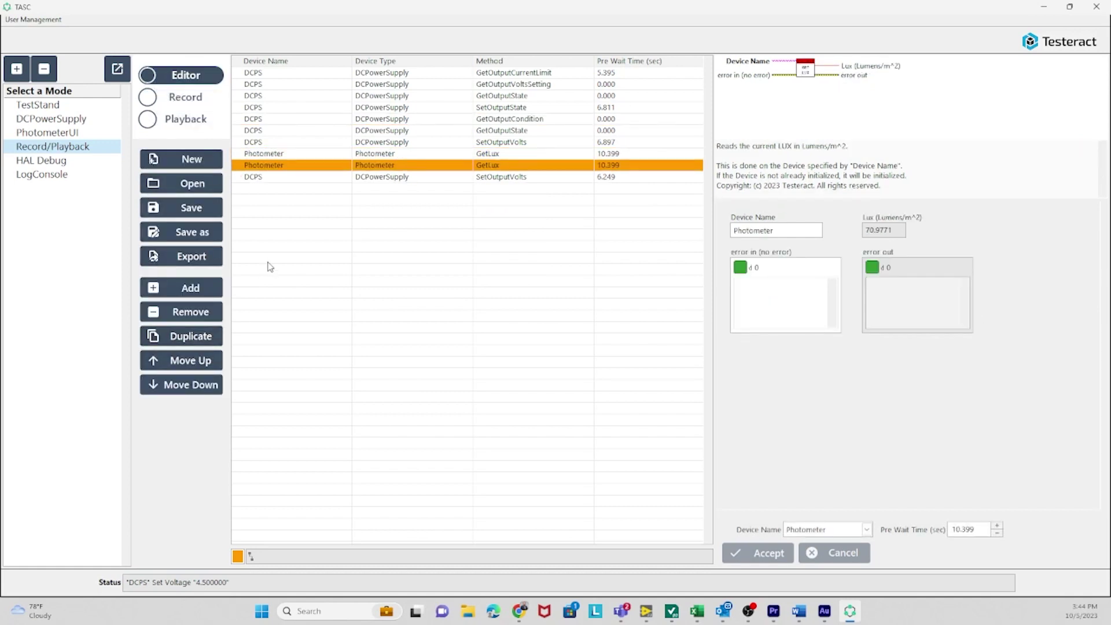
click(197, 386)
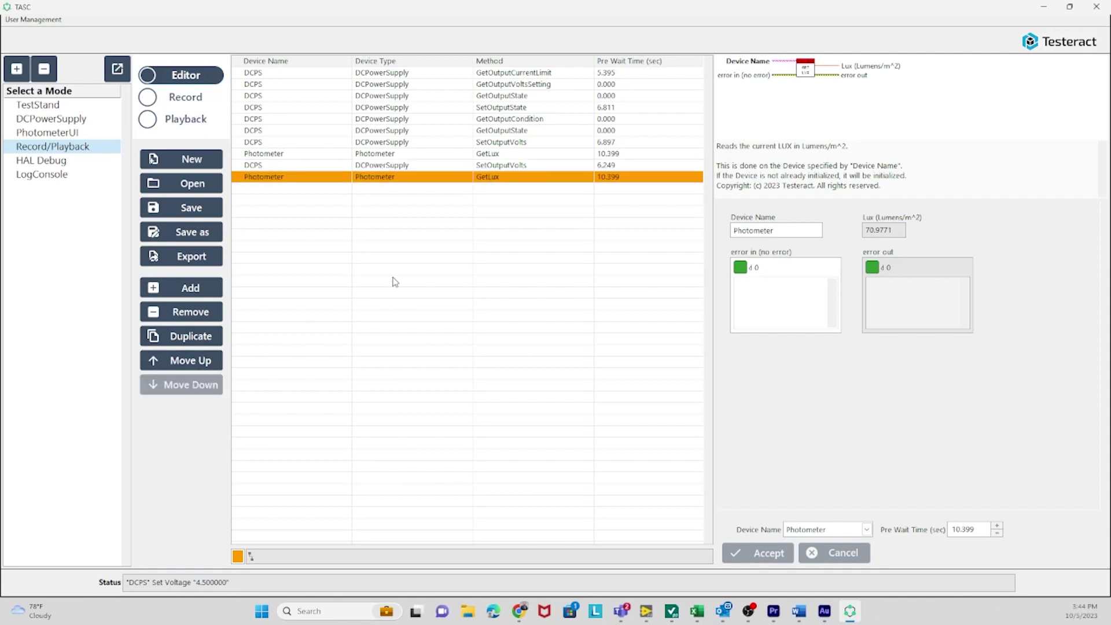
Duplicate the last DCPS SetOutputVolts call and move the copy below the final Photometer GetLux call
click(280, 169)
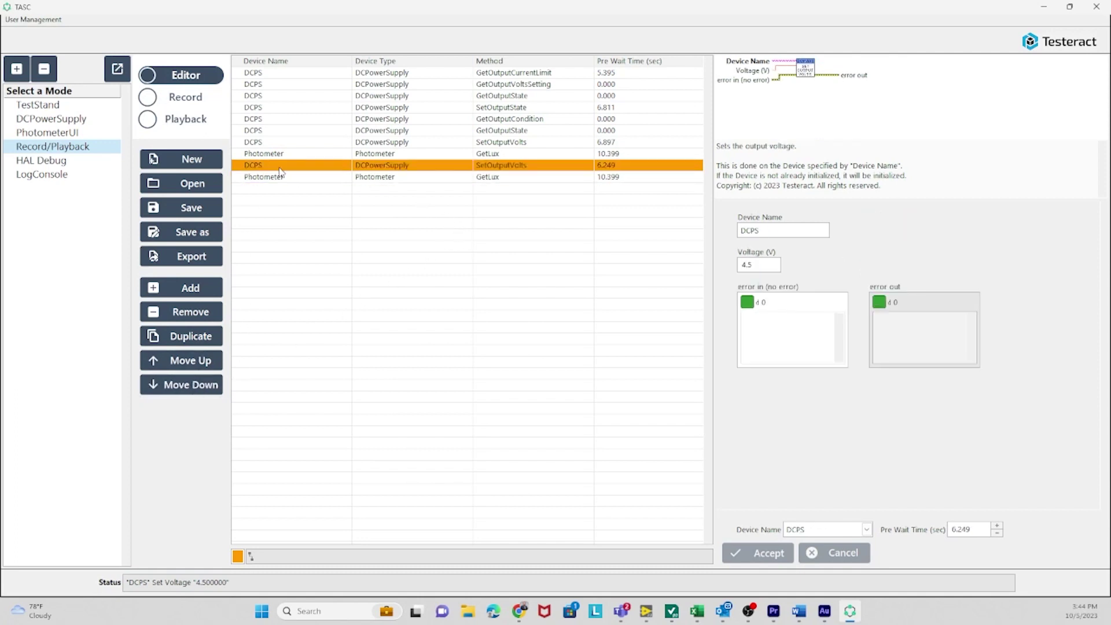
click(187, 340)
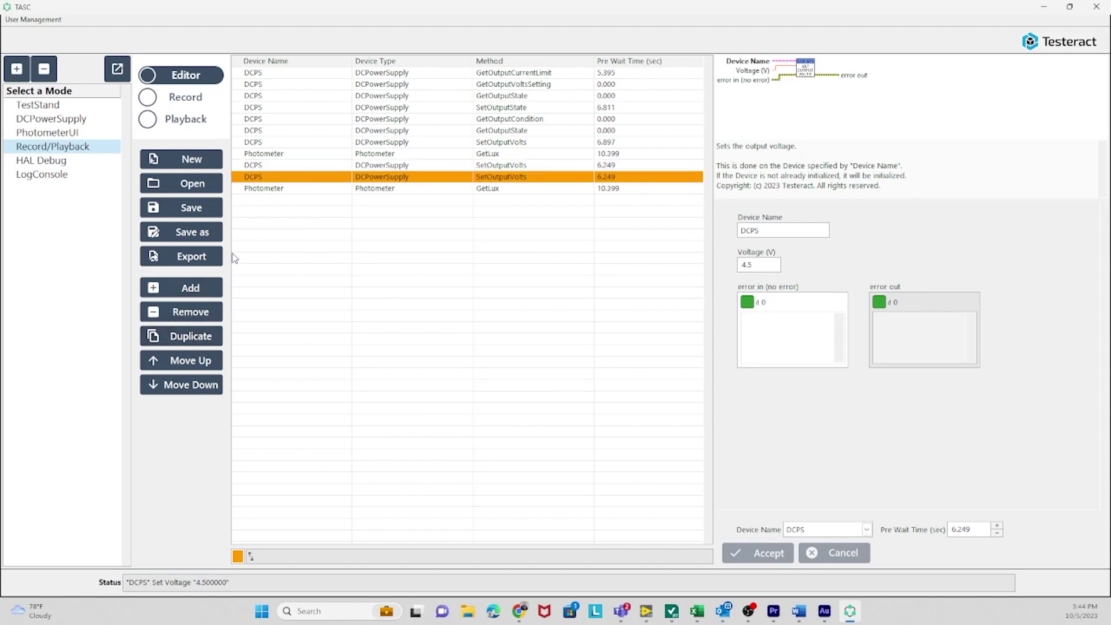
click(194, 385)
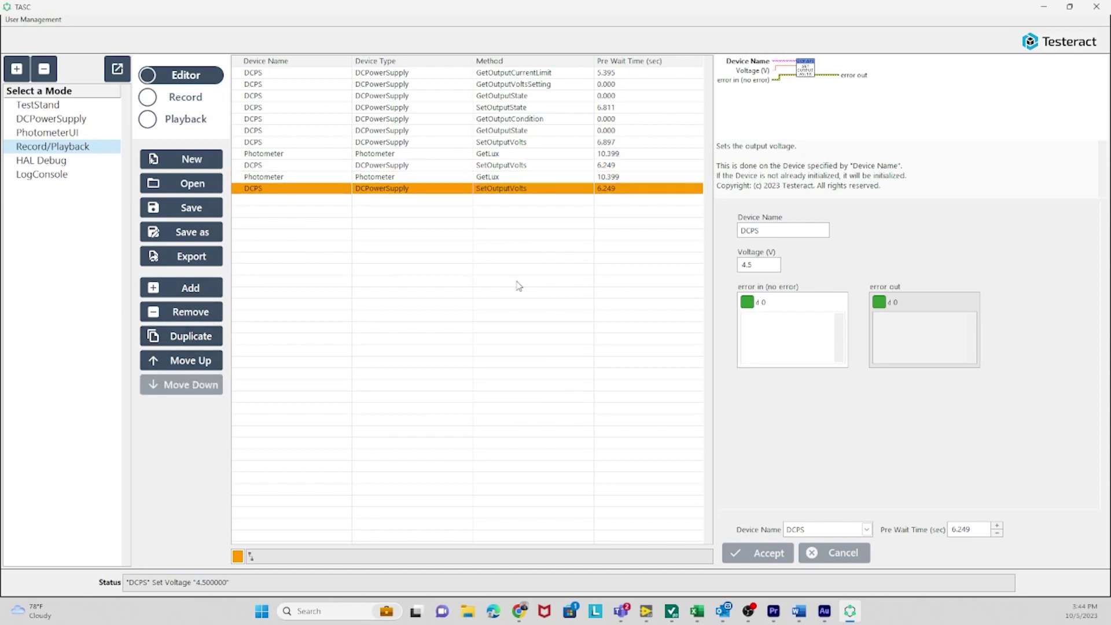
Set the voltage of the copied SetOutputVolts call at the end of the sequence to 5.5 V and accept the change
key(Tab)
text(5.5)
click(782, 470)
click(780, 559)
Duplicate the last Photometer GetLux call and move the copy below the 5.5 V SetOutputVolts call
click(257, 178)
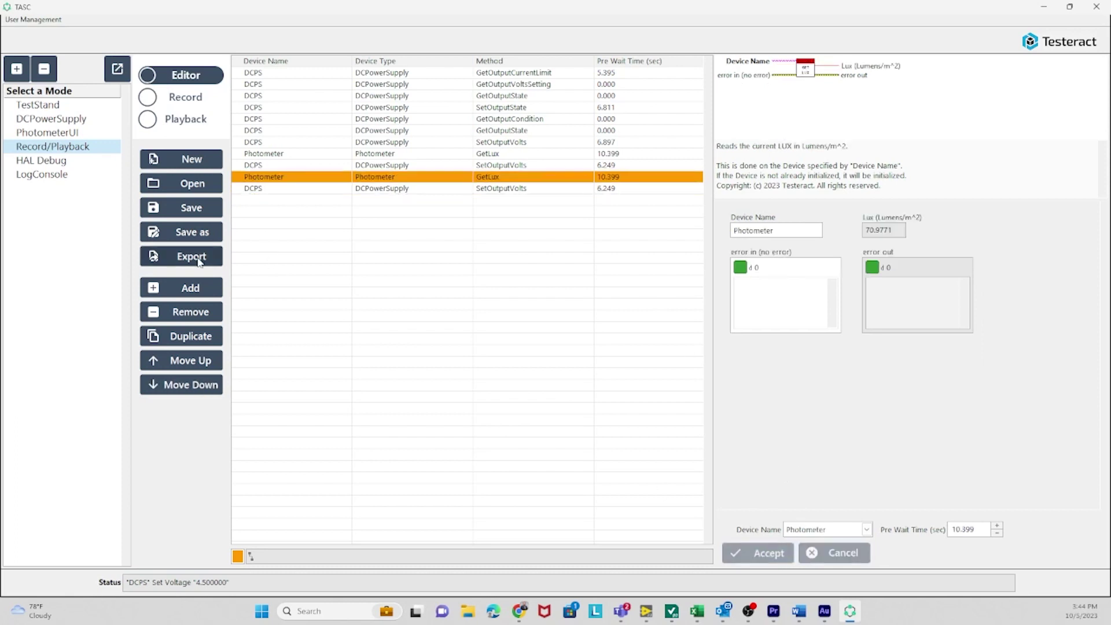
click(187, 341)
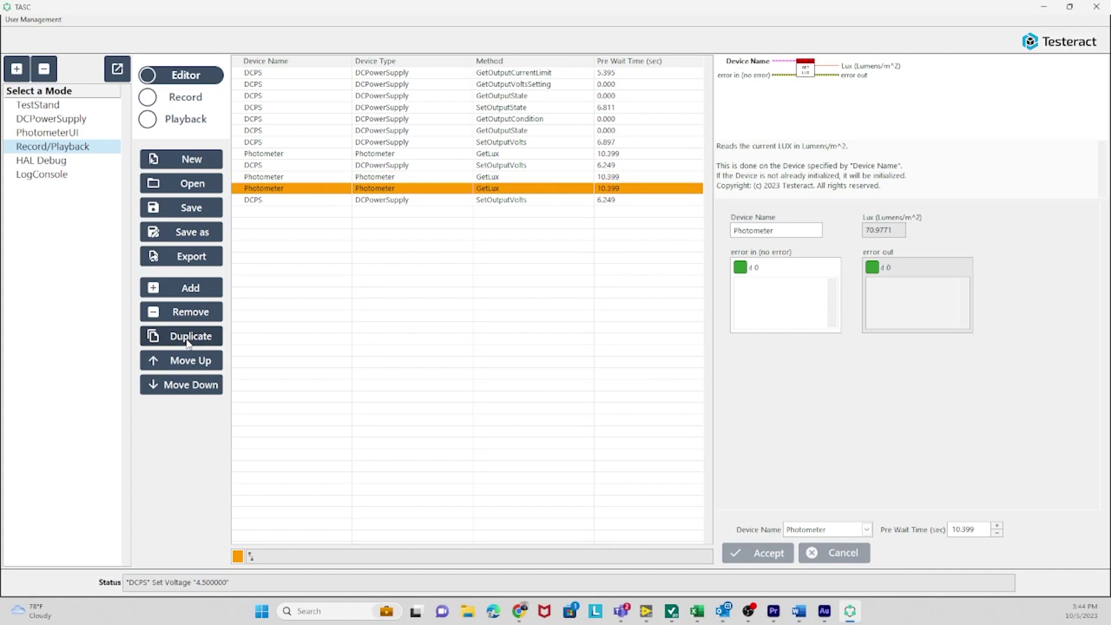
click(190, 385)
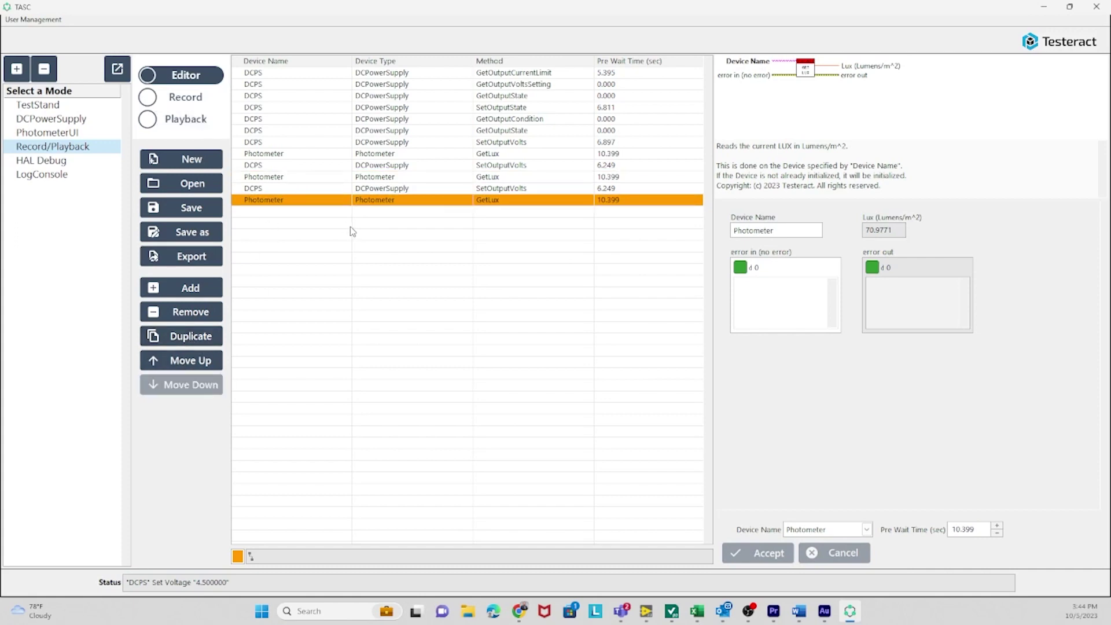
Select every call in the sequence and set their pre wait time to 1 second
shift+click(331, 75)
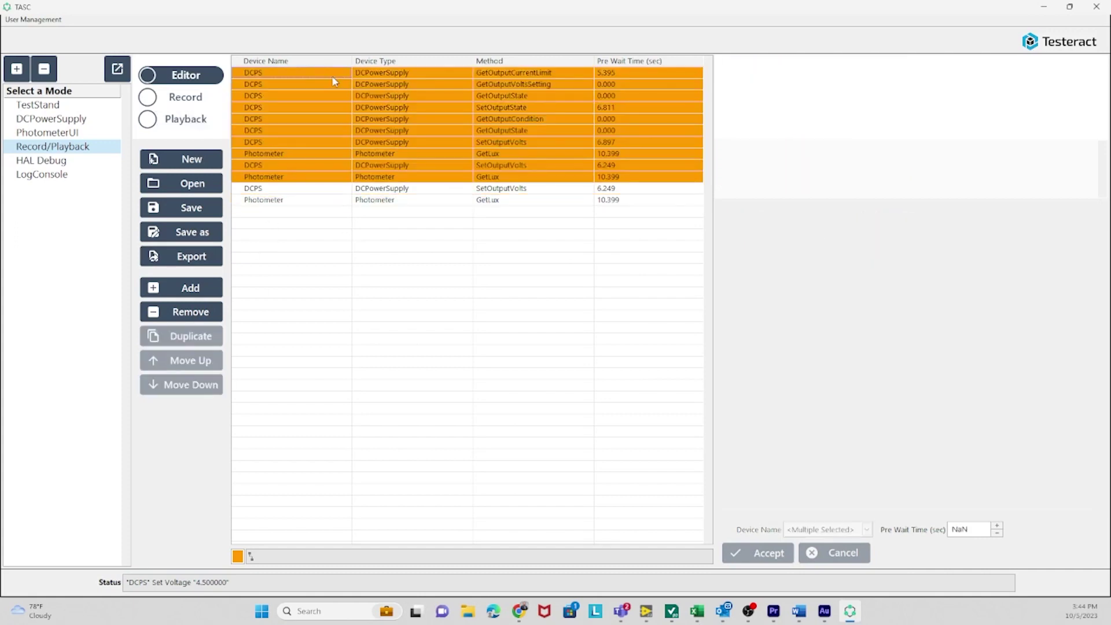
click(303, 202)
shift+click(322, 74)
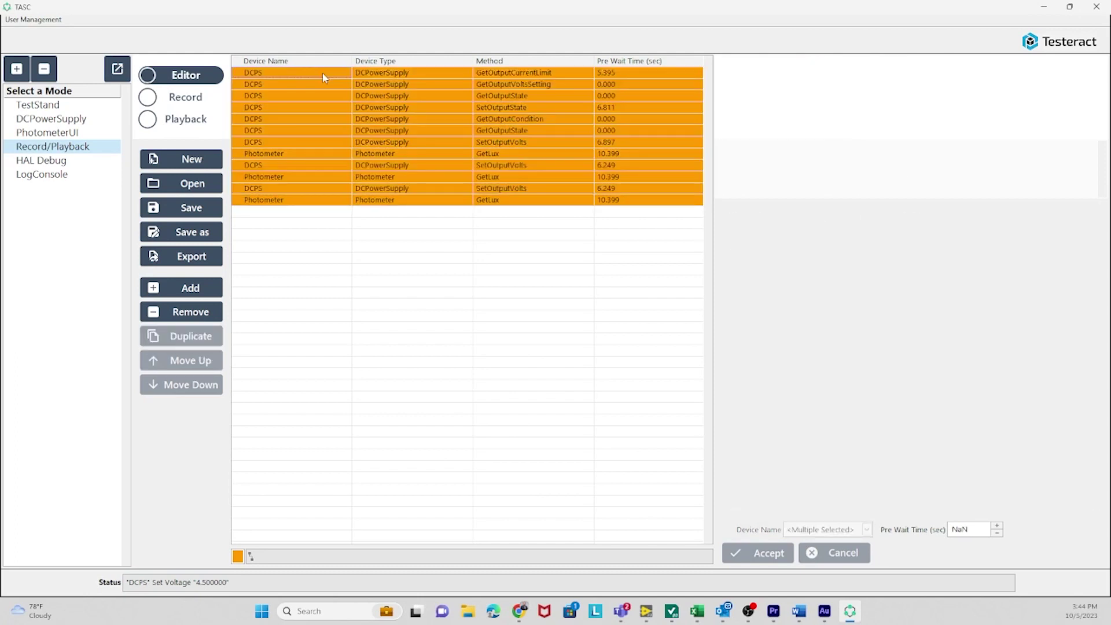
double_click(966, 529)
text(1)
click(894, 560)
click(777, 550)
Play back the edited sequence, follow its calls in LogConsole, and dismiss the completion message
click(149, 121)
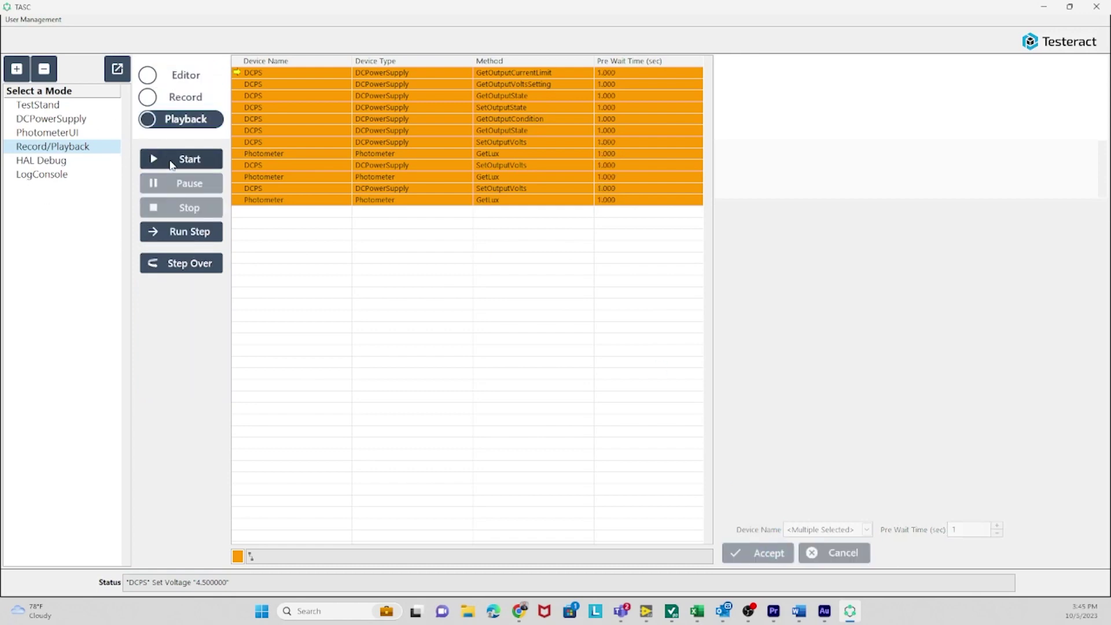
click(173, 162)
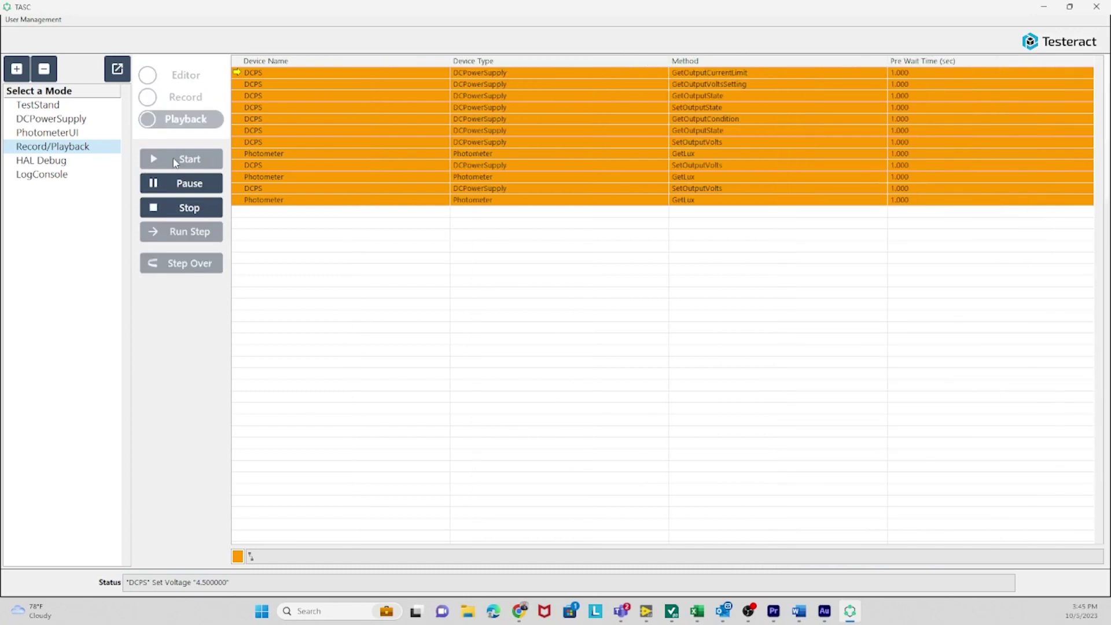
click(41, 175)
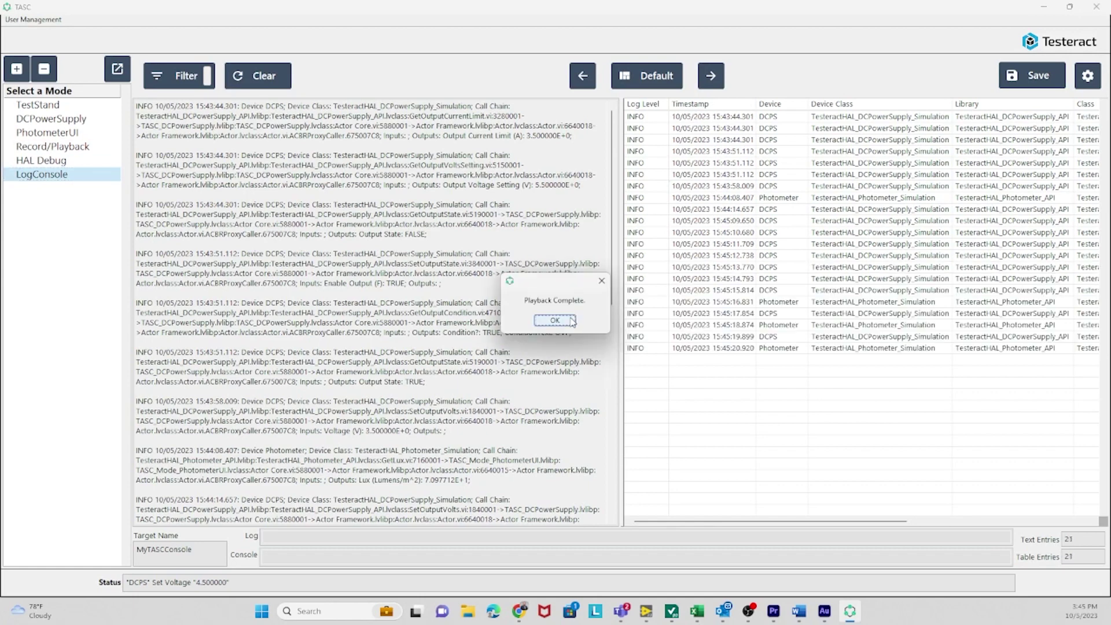
click(569, 317)
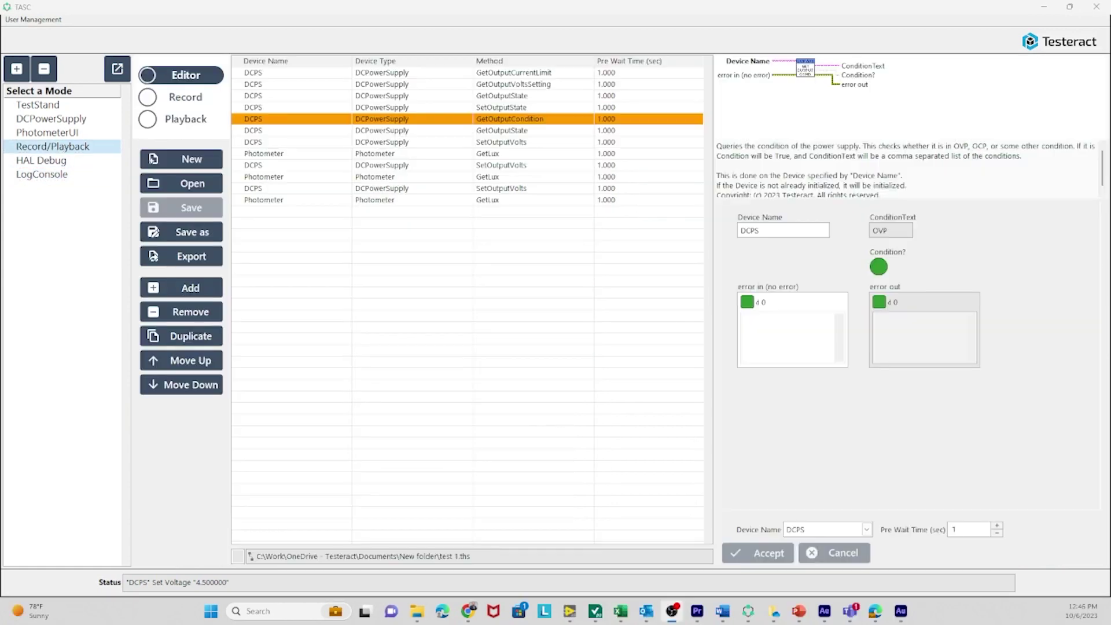
Export the sequence in TestStand format to the New folder directory under the file name "Sample sequence"
click(192, 256)
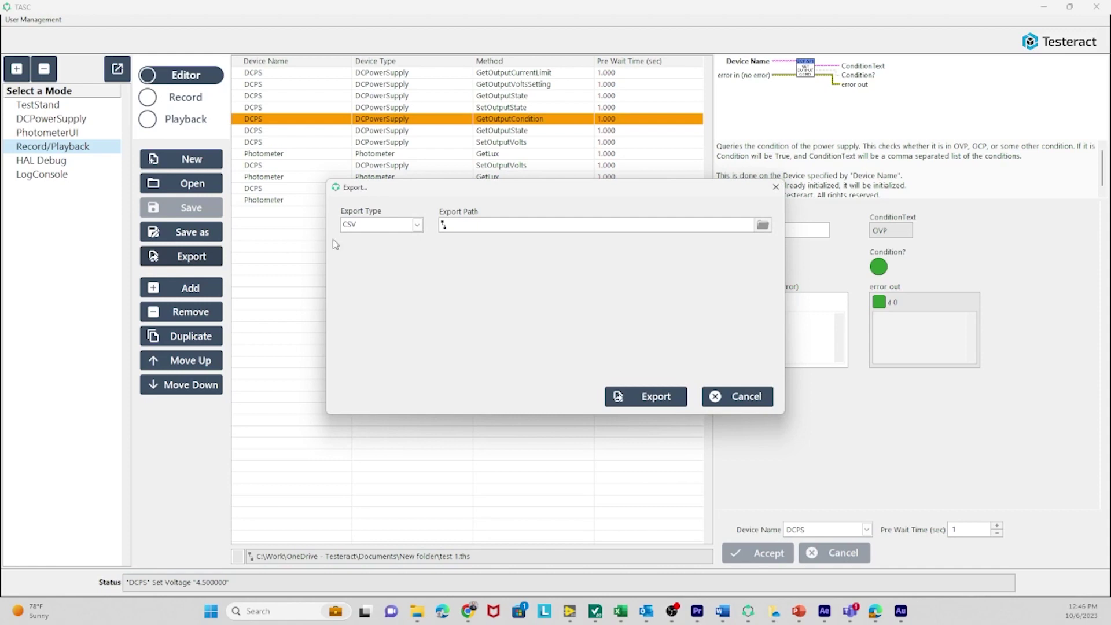
click(417, 225)
click(377, 251)
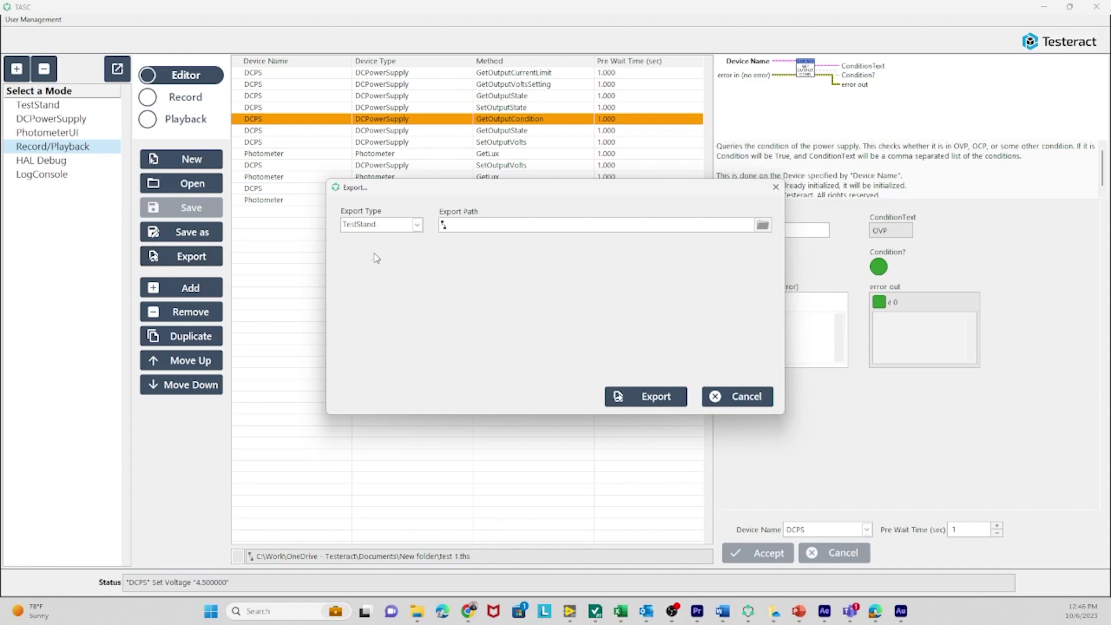
click(762, 224)
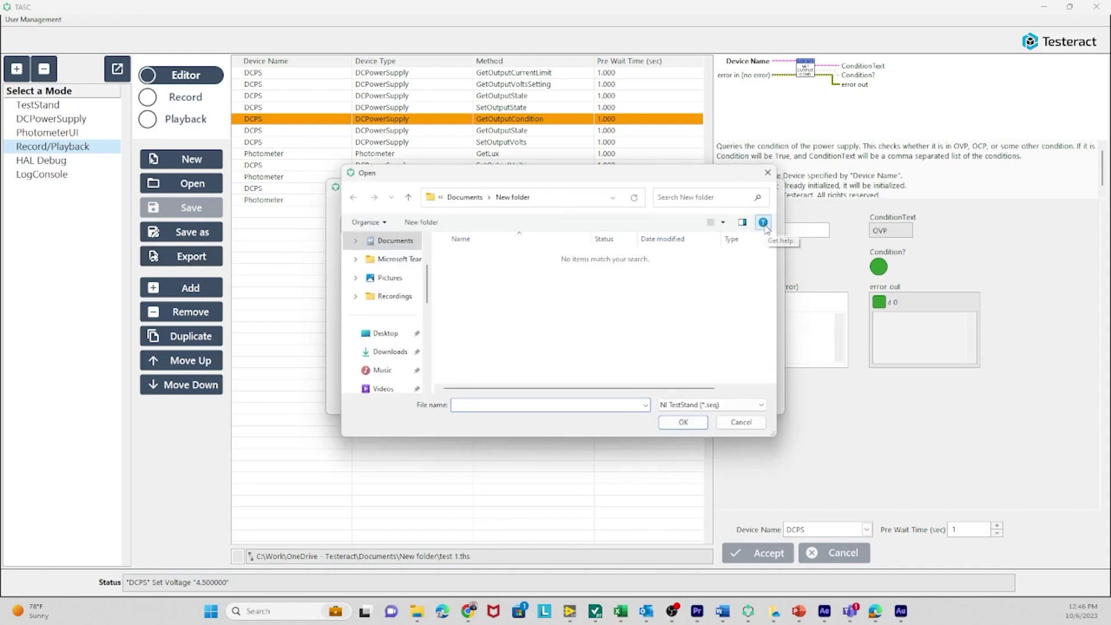
text(Sample sequence)
click(682, 422)
click(667, 400)
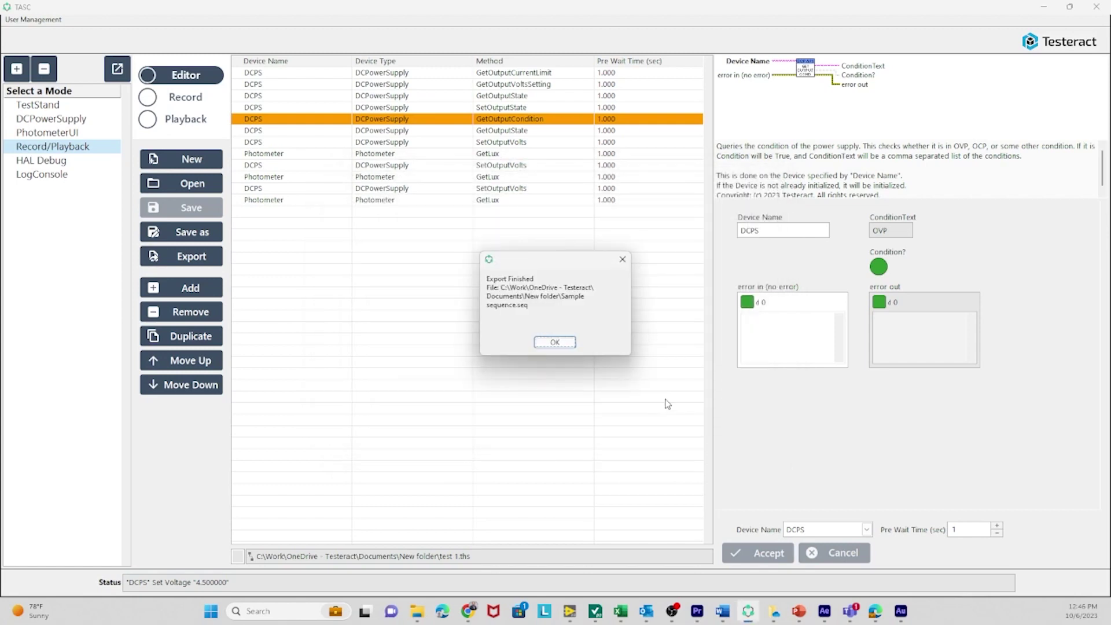
click(556, 343)
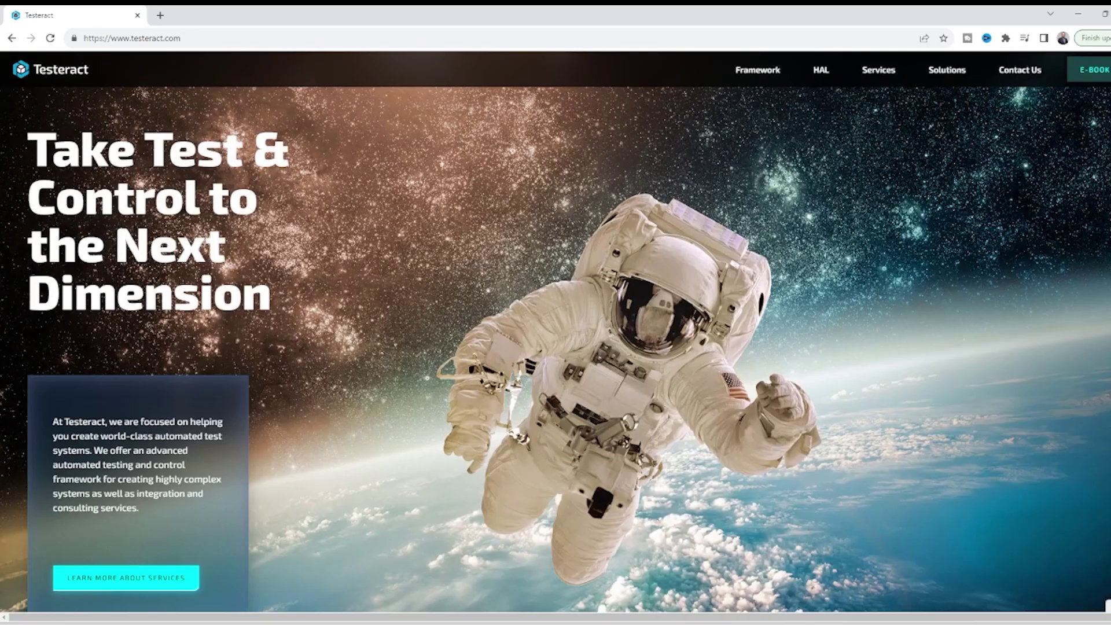
Look through the Testeract home page down to the Trusted Expertise in Critical Industries section
scroll(556, 332, down, 8)
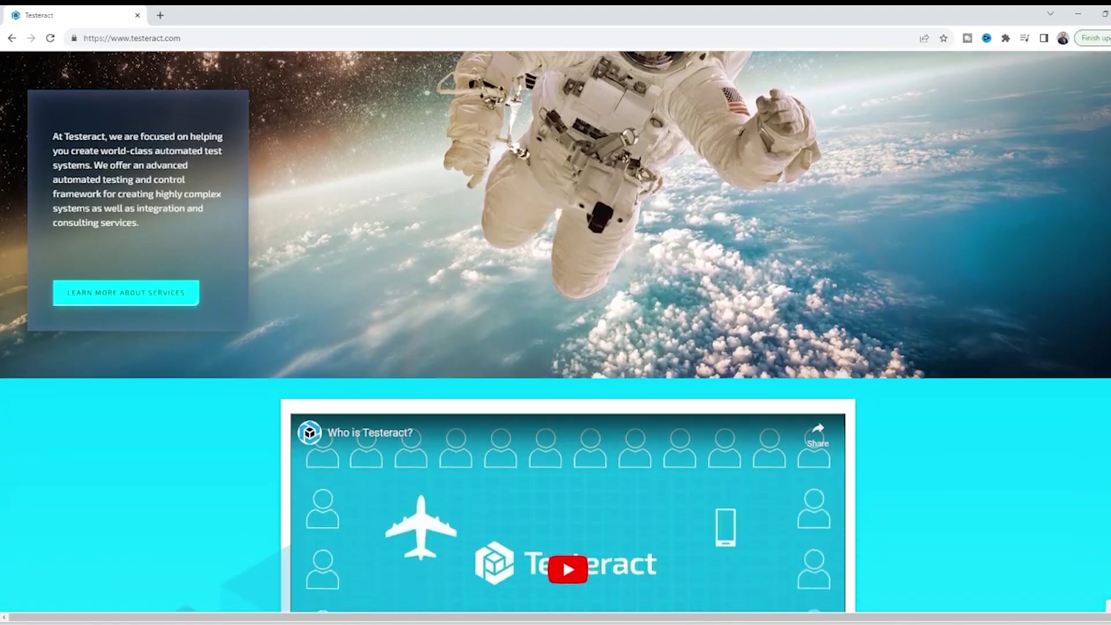
scroll(556, 332, down, 9)
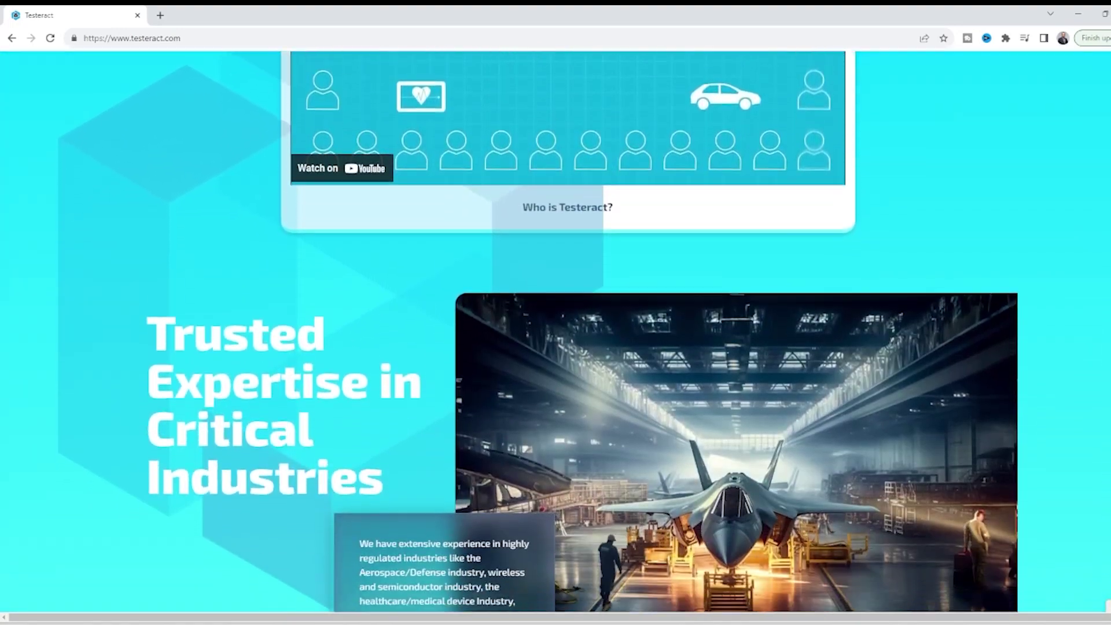
scroll(555, 332, down, 1)
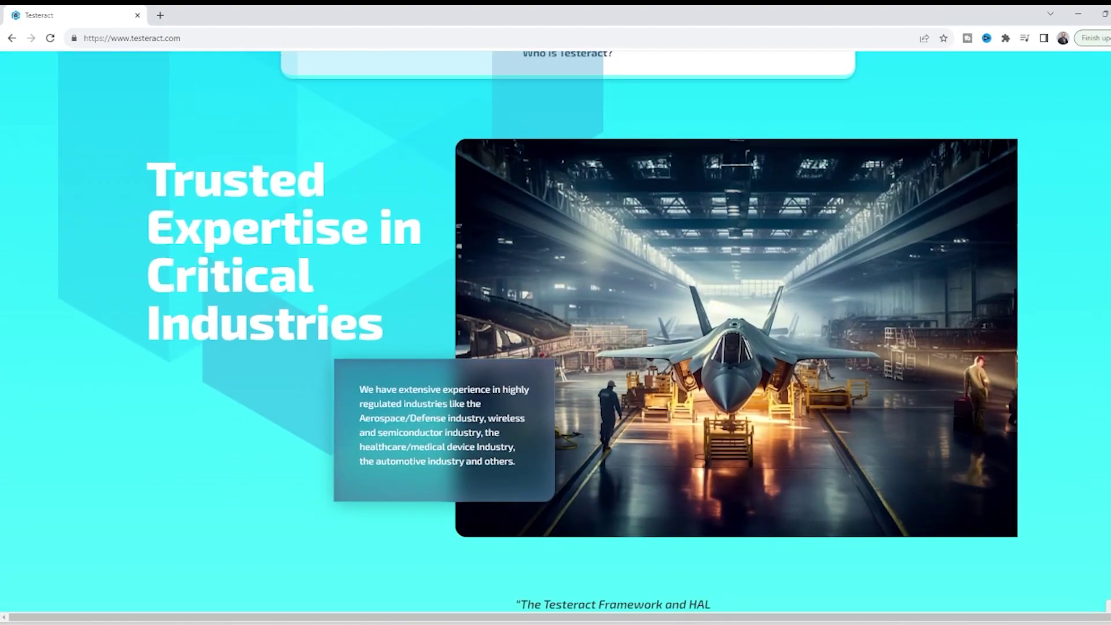